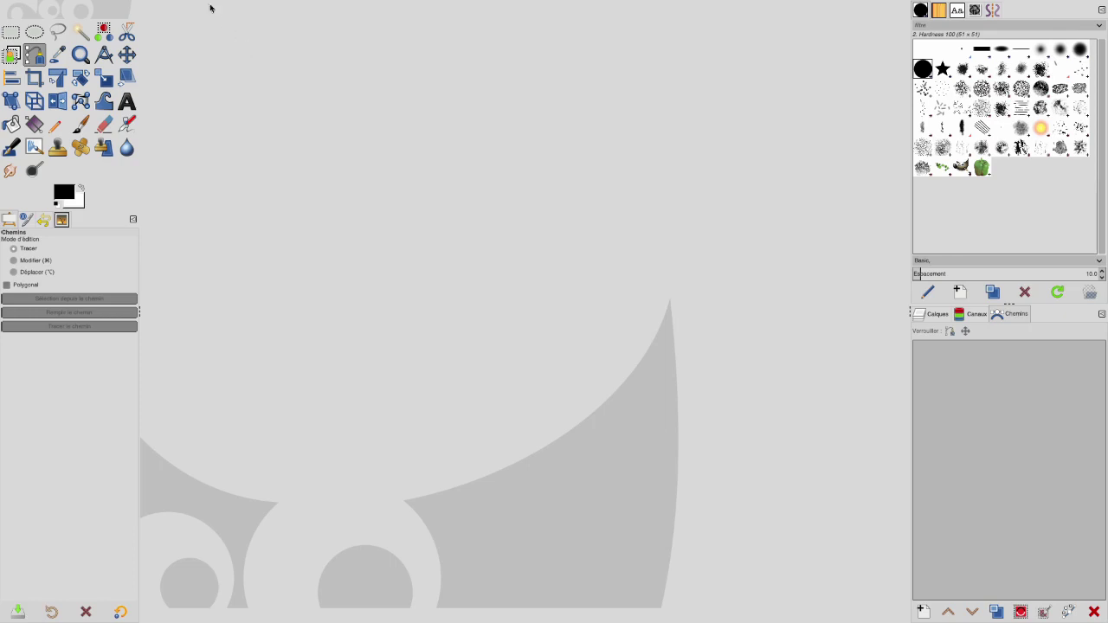
Create a new blank white image of 320 × 220 pixels from the File menu.
click(99, 6)
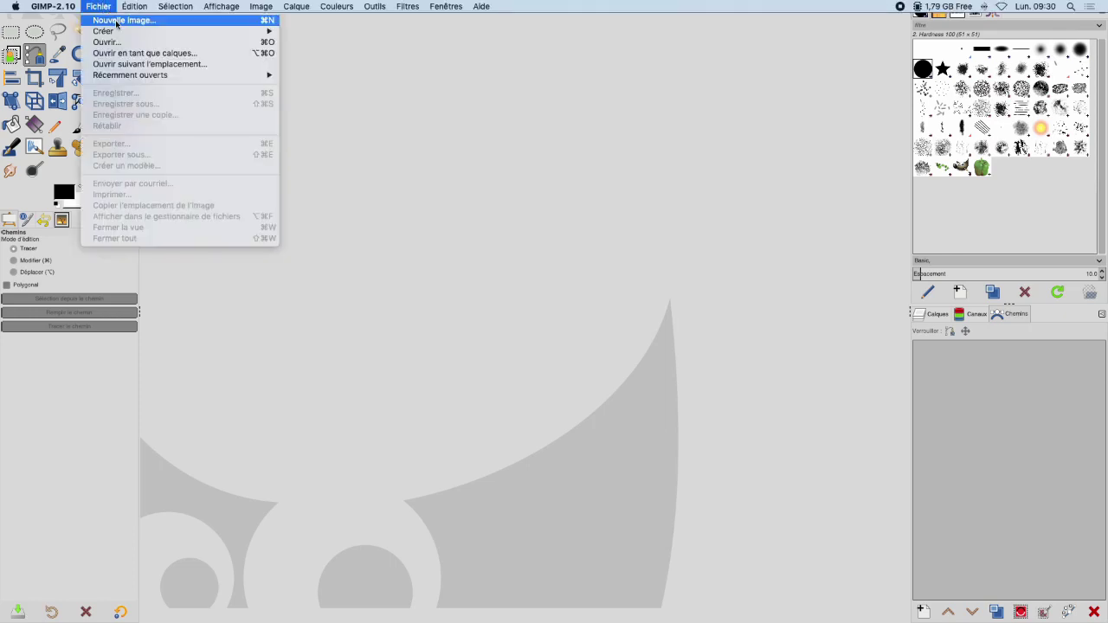
click(112, 18)
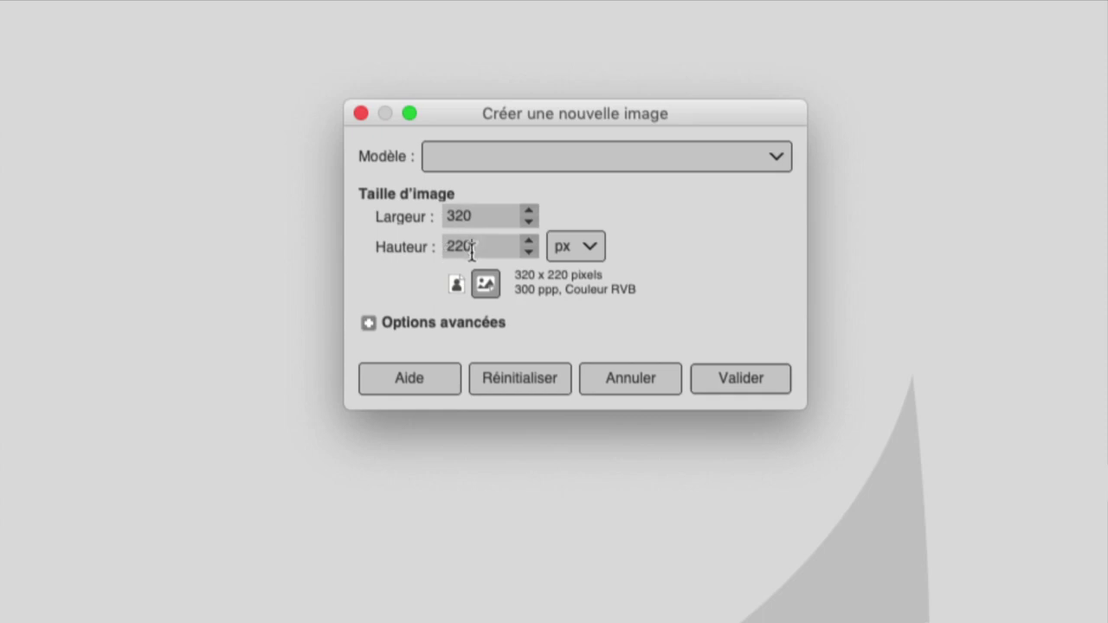
click(755, 371)
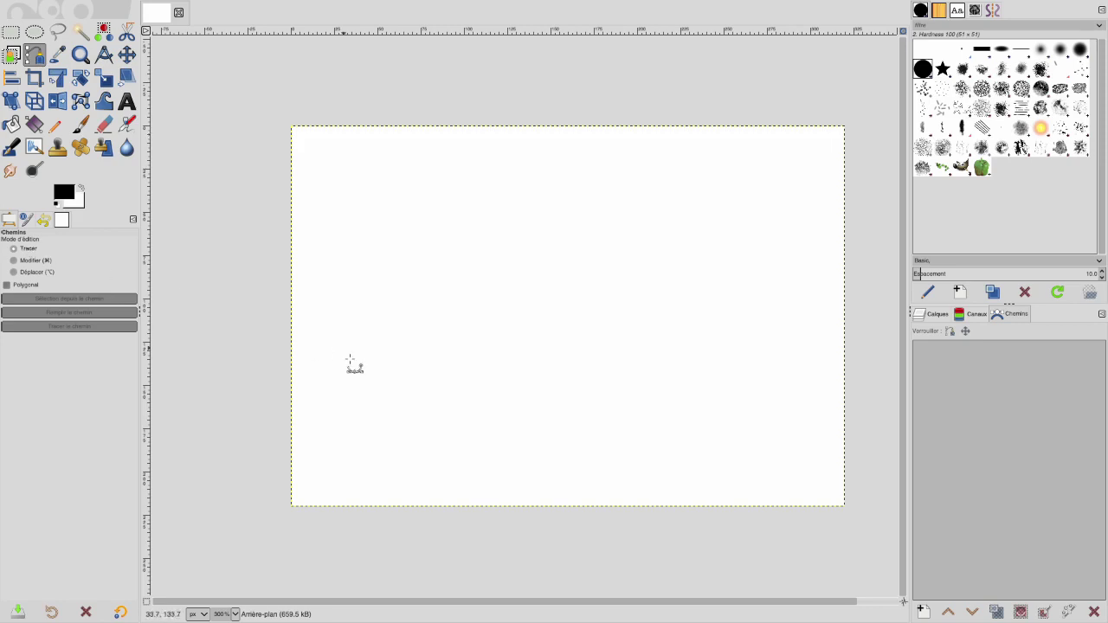
Click five straight-line path anchors forming the letter M on the canvas's left.
click(337, 453)
click(334, 253)
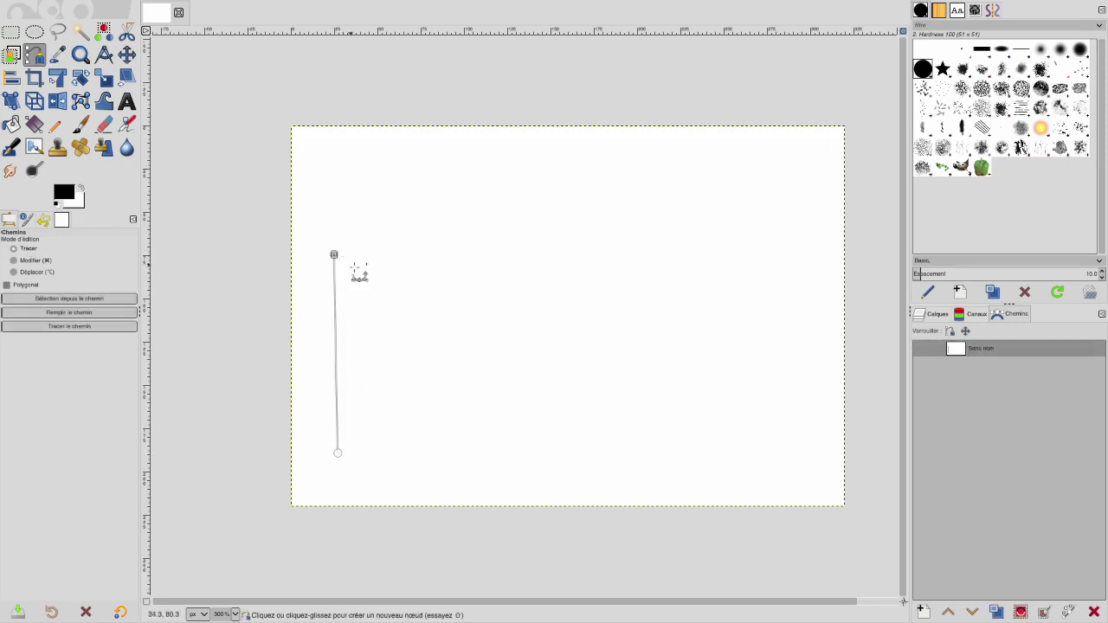
click(393, 286)
click(440, 259)
click(441, 444)
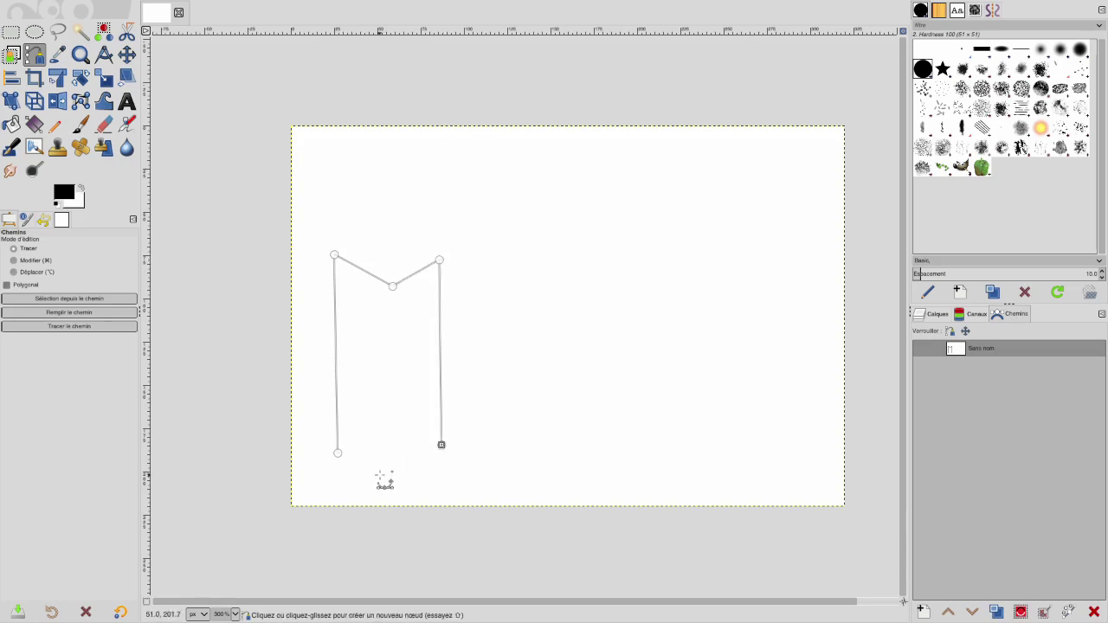
Nudge the M's middle, top-right and bottom-right anchors, and undo the stray joined segment.
drag(392, 285, 387, 292)
drag(439, 259, 444, 260)
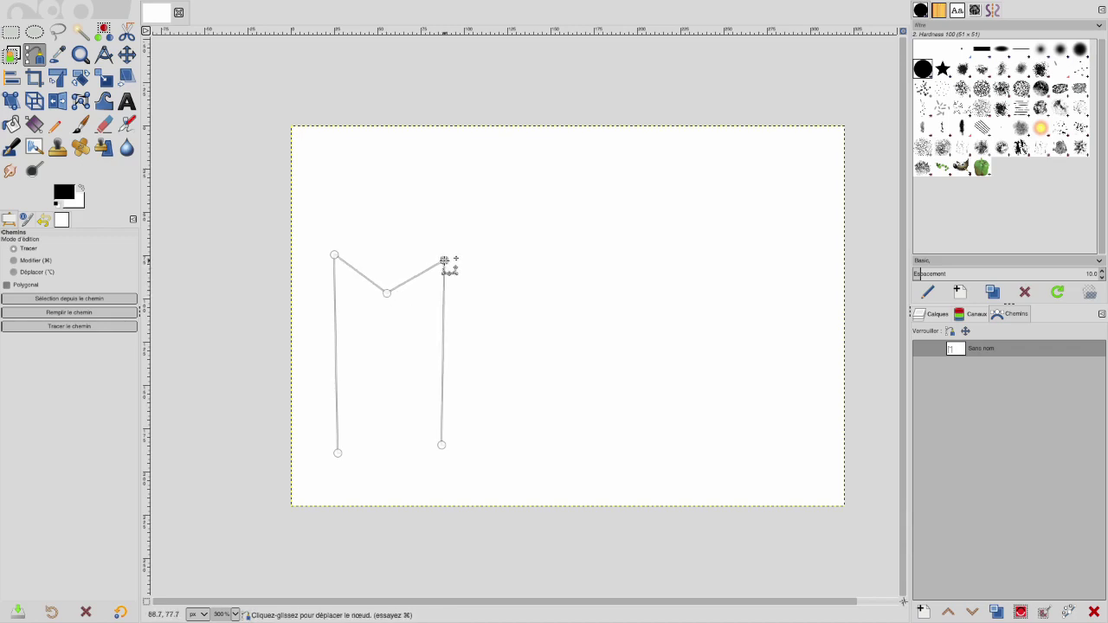
drag(443, 447, 443, 451)
click(545, 261)
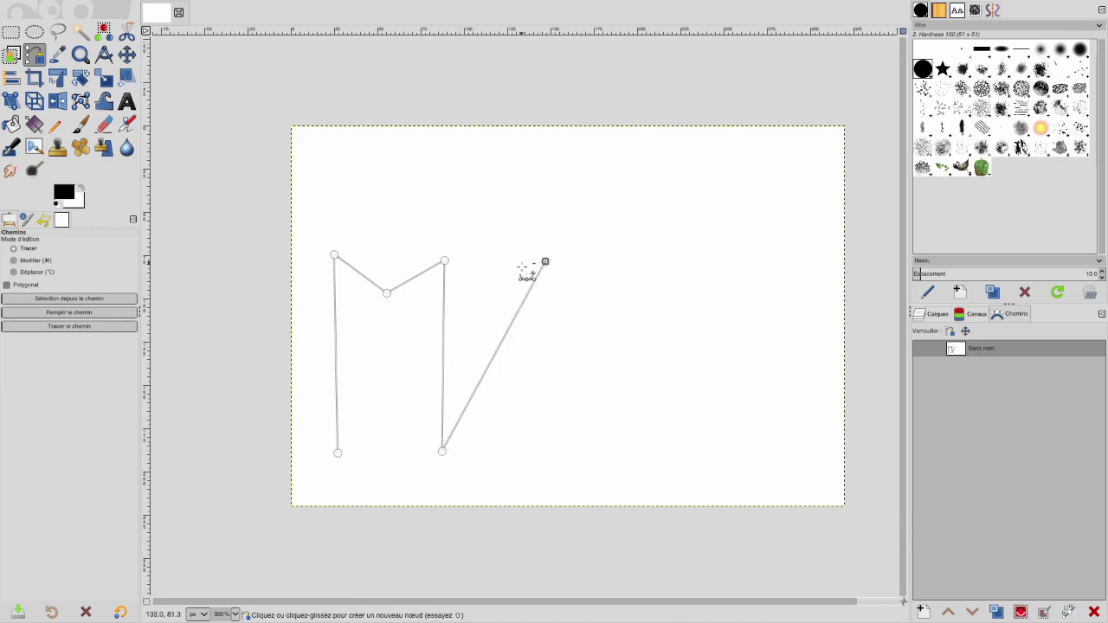
key(ctrl+z)
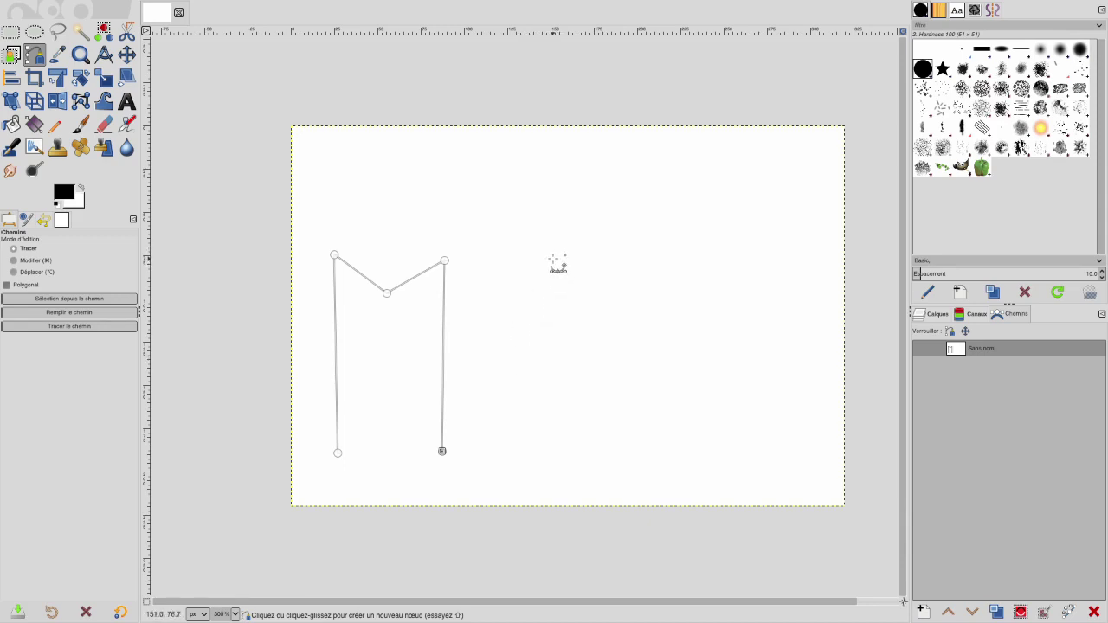
Draw a separate closed oval O path beside the M using curved nodes.
key(shift)
drag(553, 259, 584, 259)
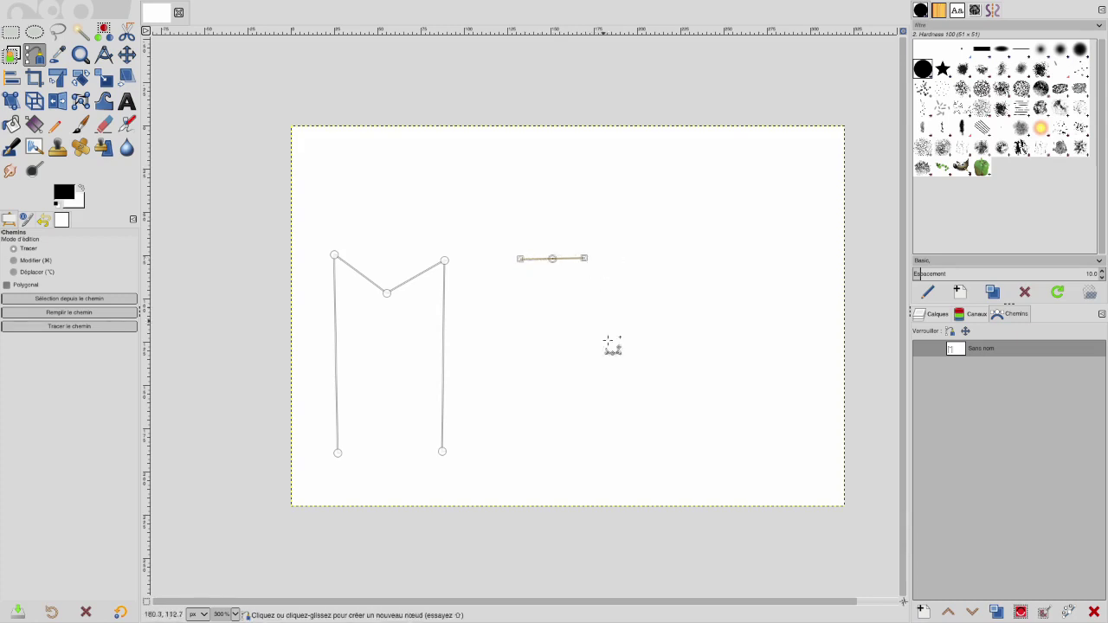
drag(608, 338, 608, 373)
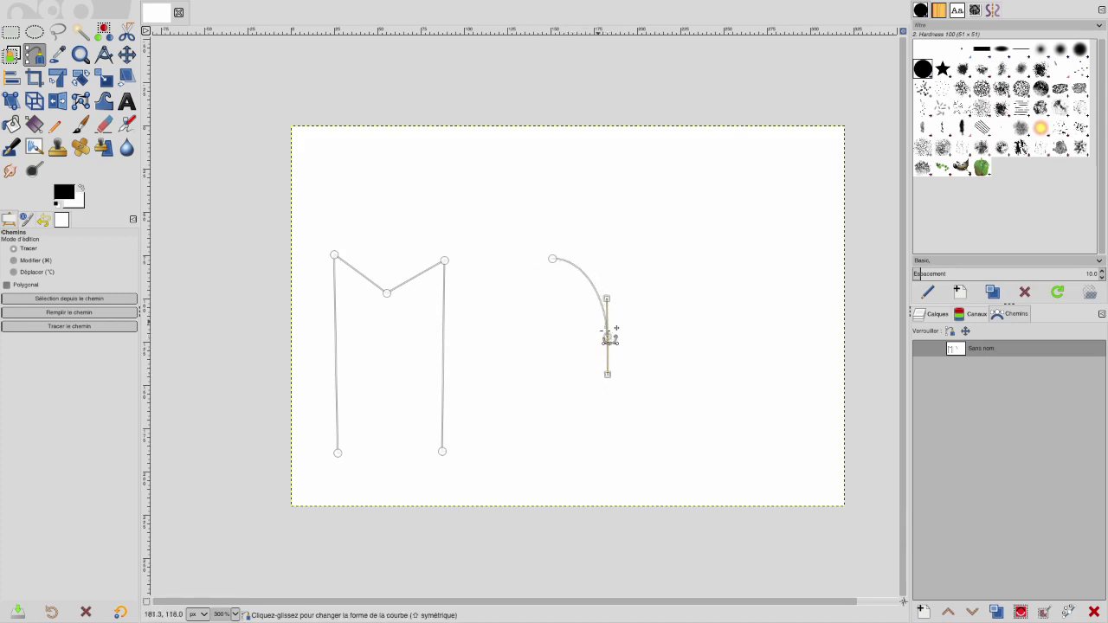
click(569, 445)
drag(570, 445, 528, 446)
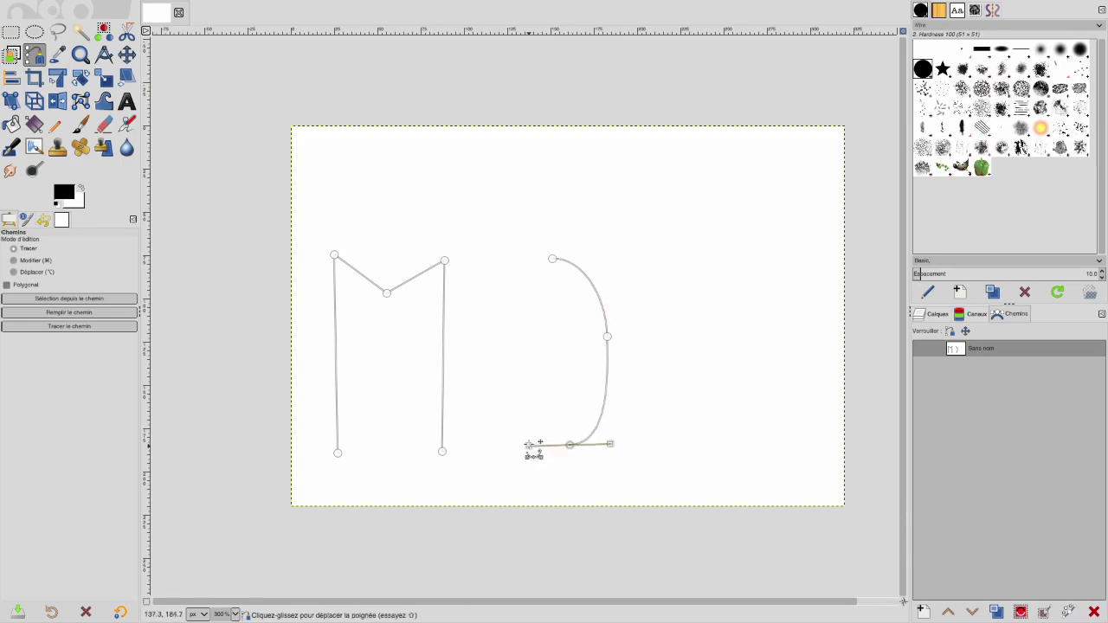
drag(518, 350, 518, 320)
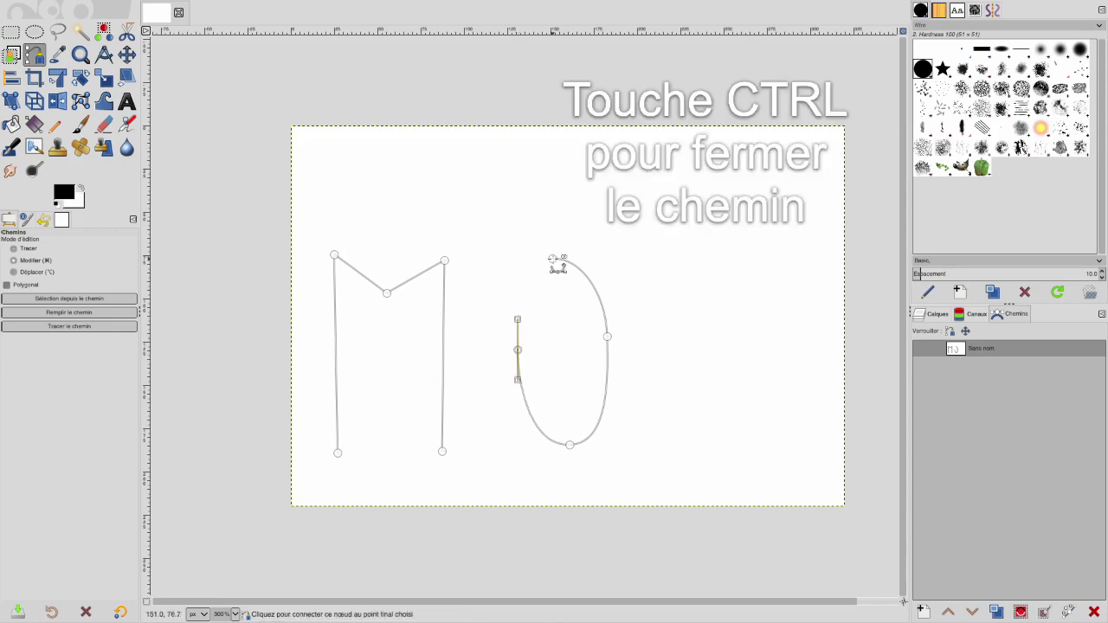
drag(554, 260, 584, 258)
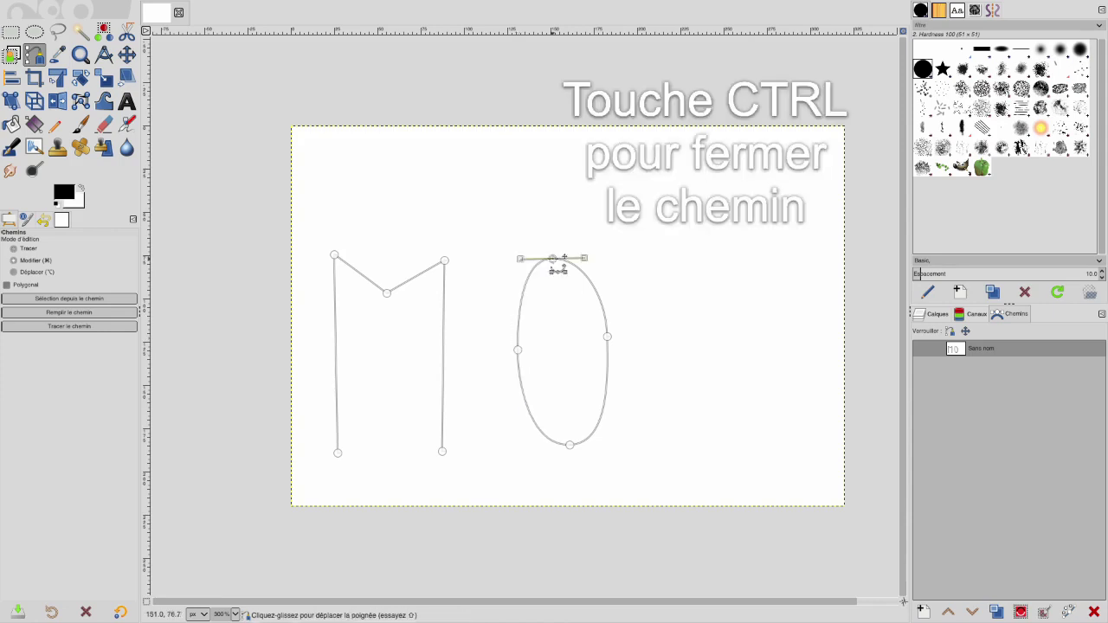
Refine the O's bottom and top handles so its curves are rounder and even.
ctrl+click(608, 342)
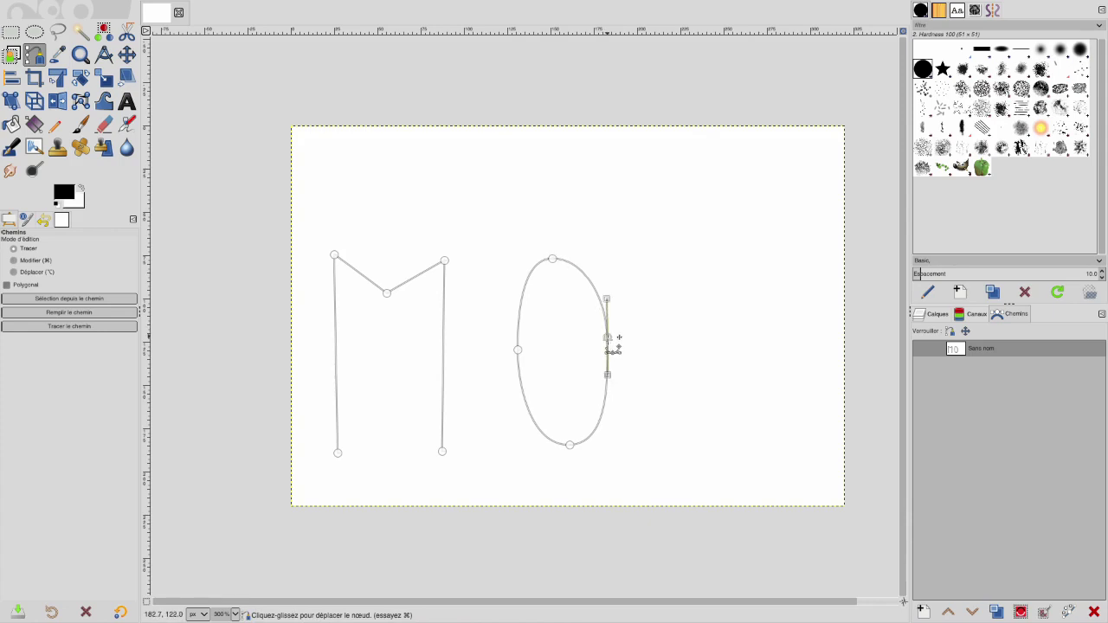
click(518, 349)
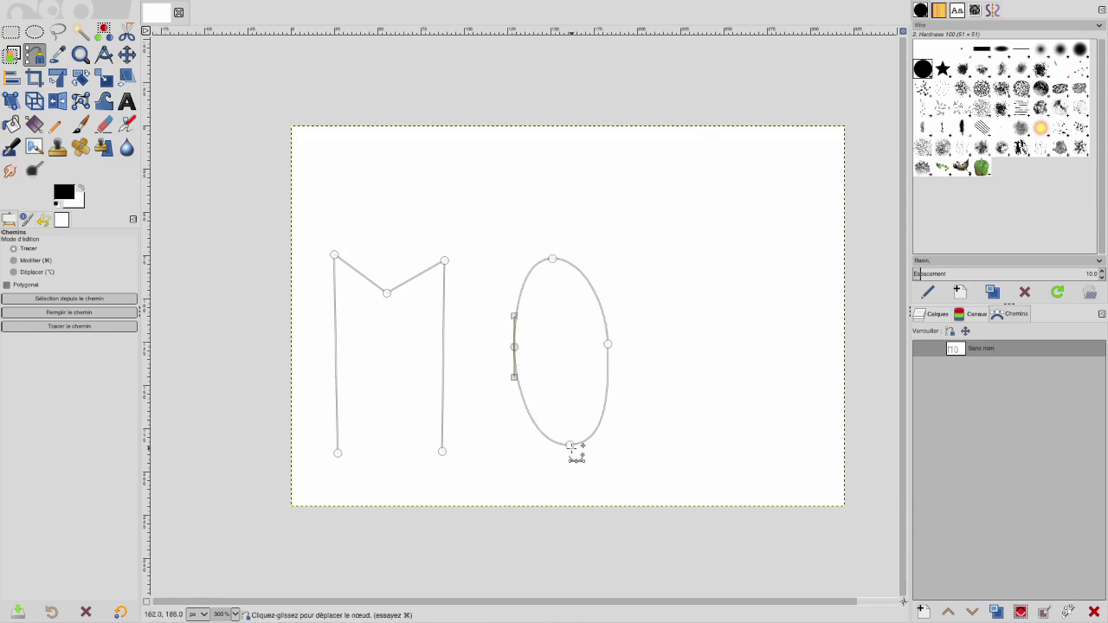
drag(569, 445, 601, 445)
click(554, 260)
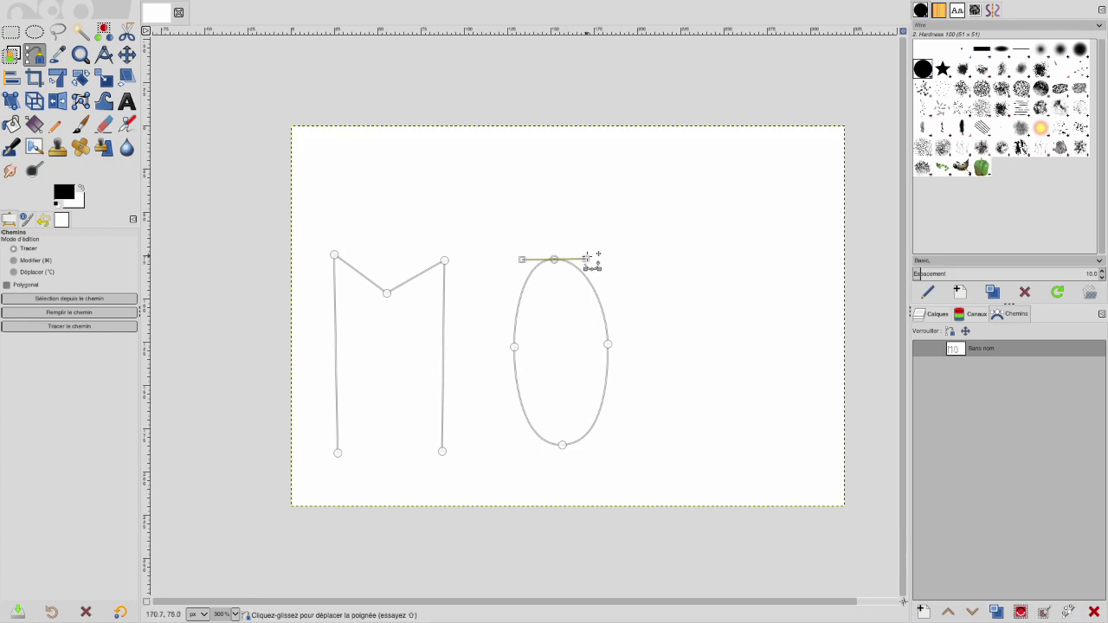
mouse_move(595, 257)
mouse_down()
mouse_move(589, 231)
mouse_move(601, 263)
mouse_move(606, 233)
mouse_move(612, 269)
mouse_move(609, 240)
mouse_move(596, 258)
mouse_up()
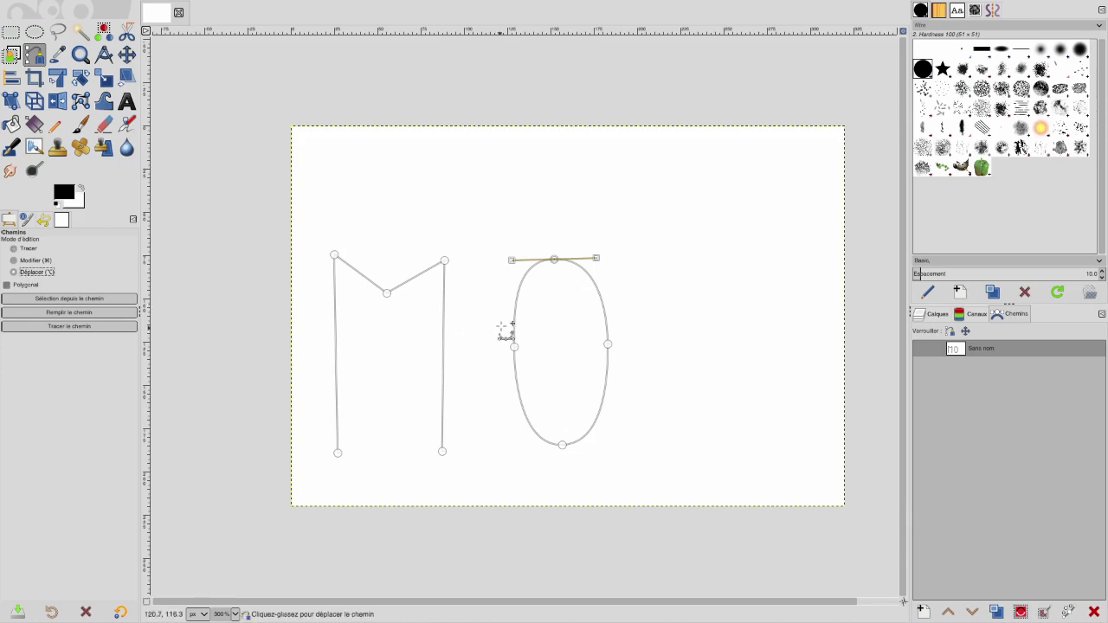
Drag the O left toward the M and start a separate i stem with a curved foot.
drag(517, 321, 488, 323)
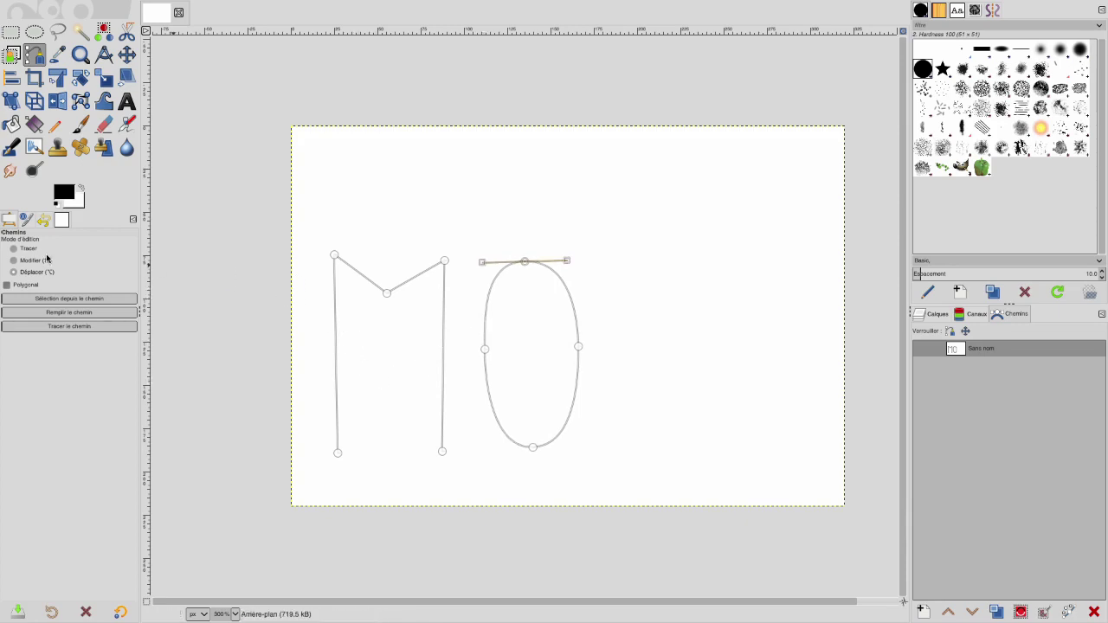
shift+click(638, 268)
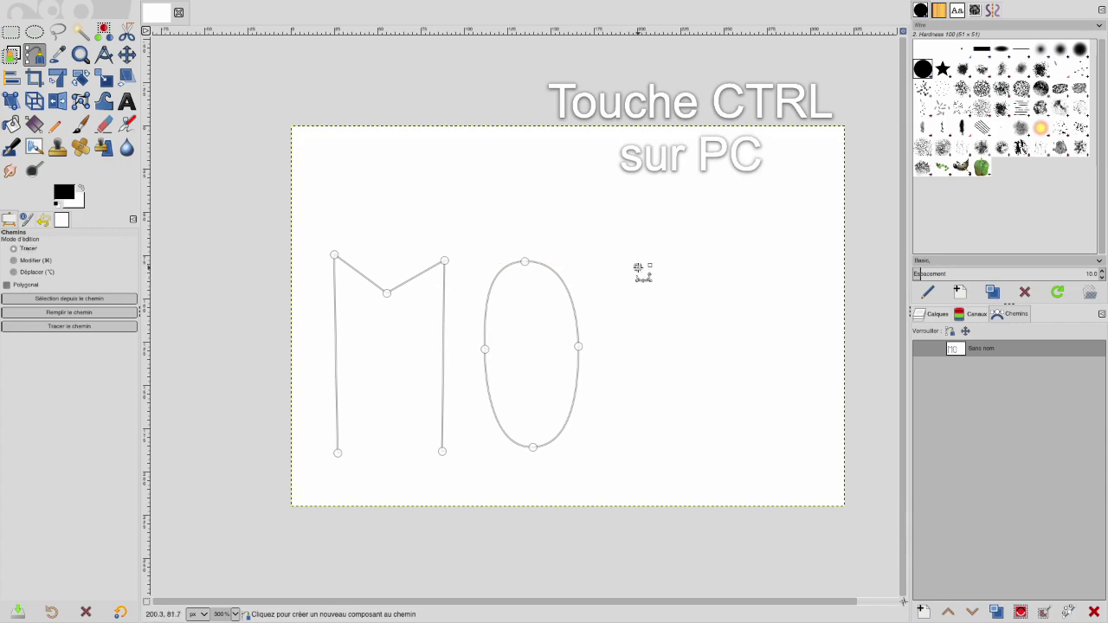
drag(639, 437, 652, 443)
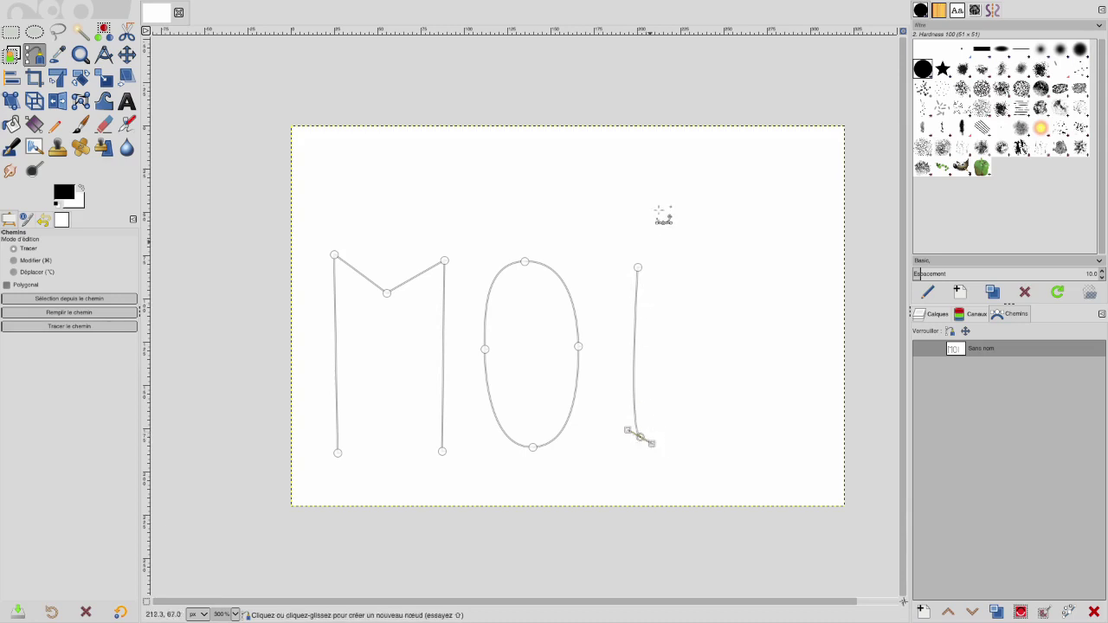
Add a small closed dot loop above the i's stem so the path spells 'Moi'.
scroll(617, 219, right, 1)
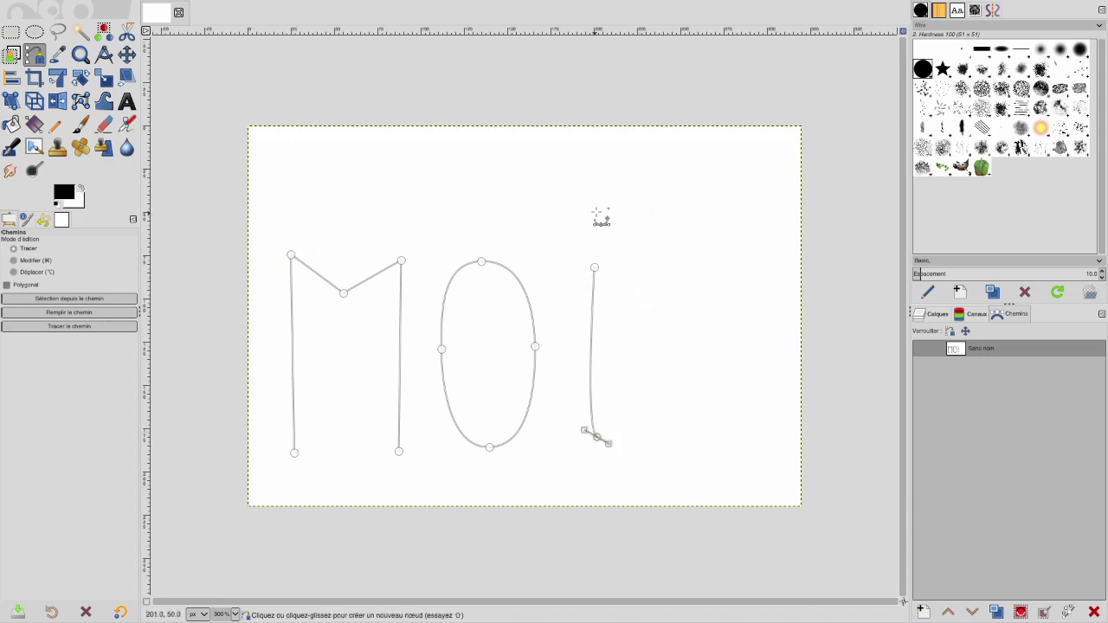
key(ctrl)
scroll(597, 216, up, 3)
drag(587, 238, 625, 232)
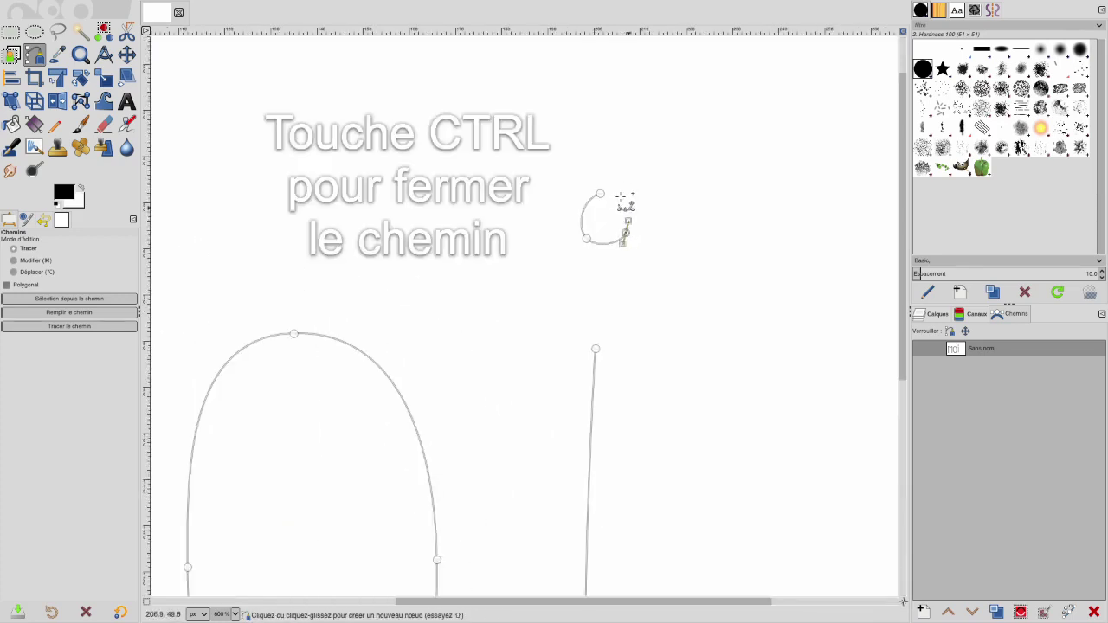
ctrl+click(601, 194)
scroll(674, 346, down, 4)
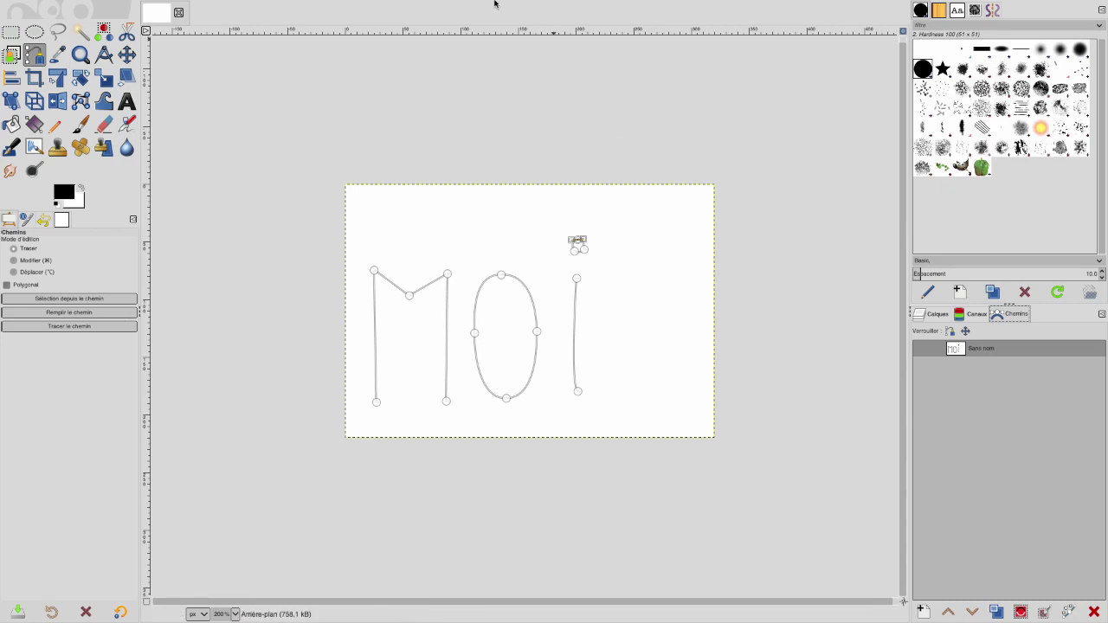
click(446, 6)
mouse_move(472, 31)
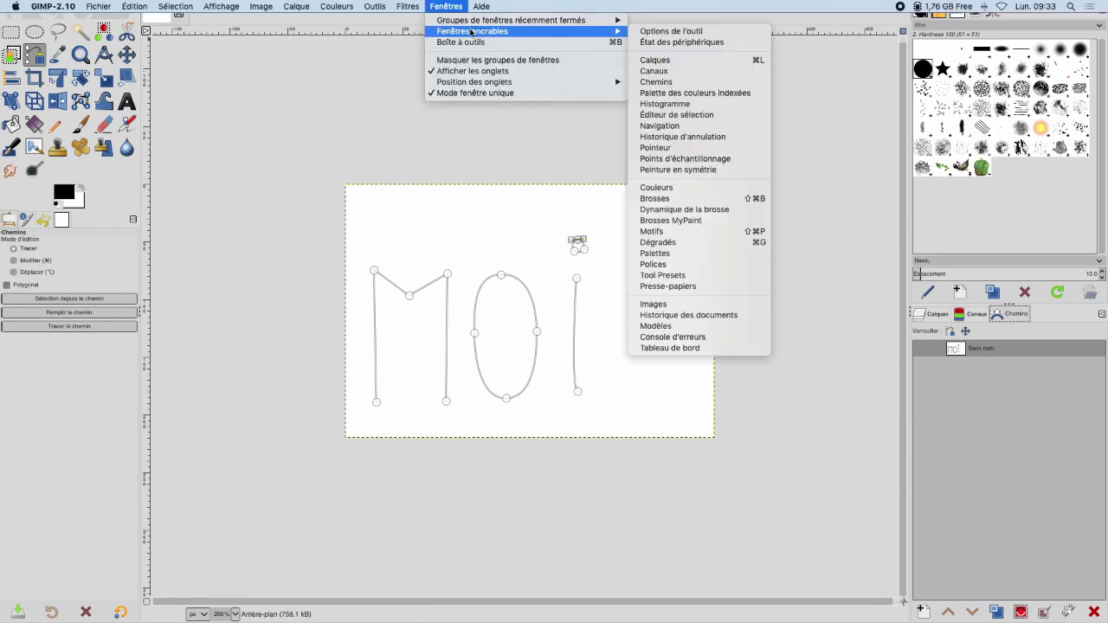
click(656, 82)
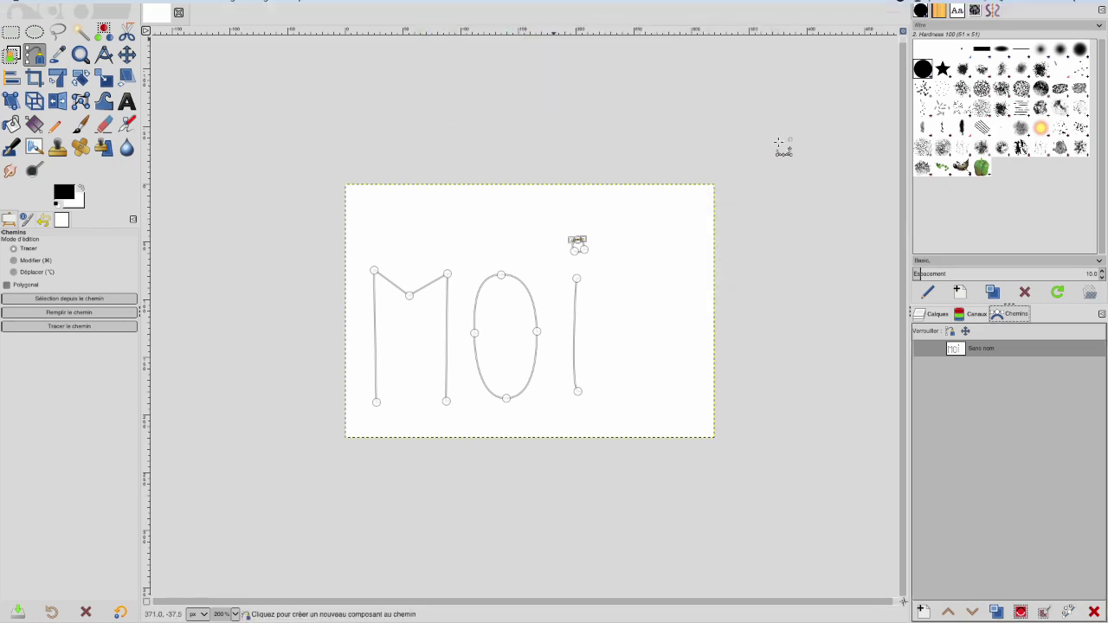
click(922, 349)
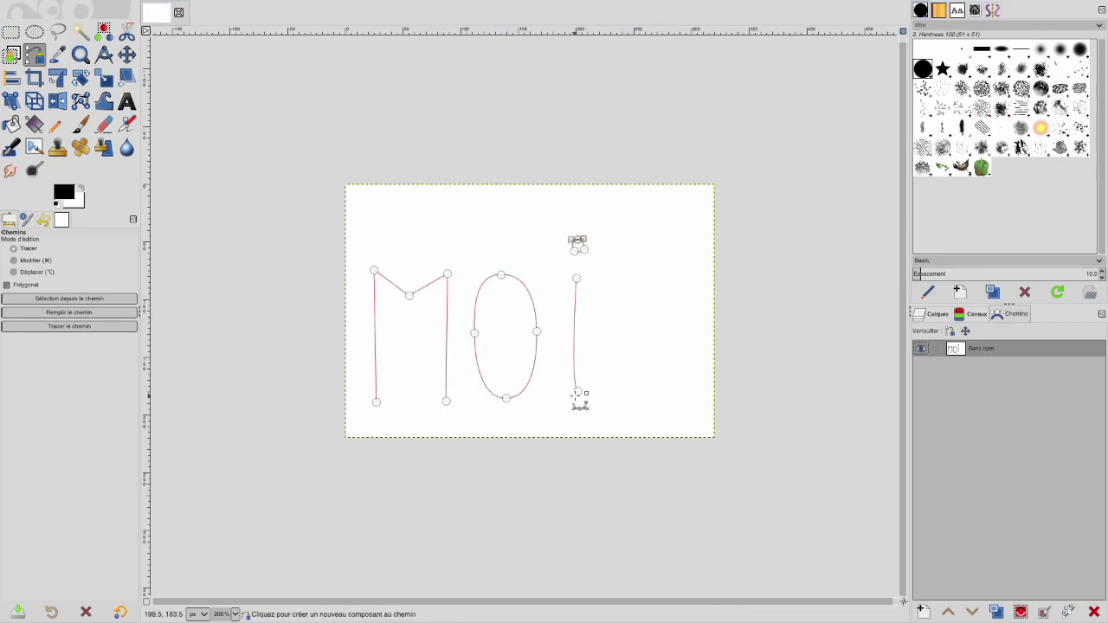
click(11, 33)
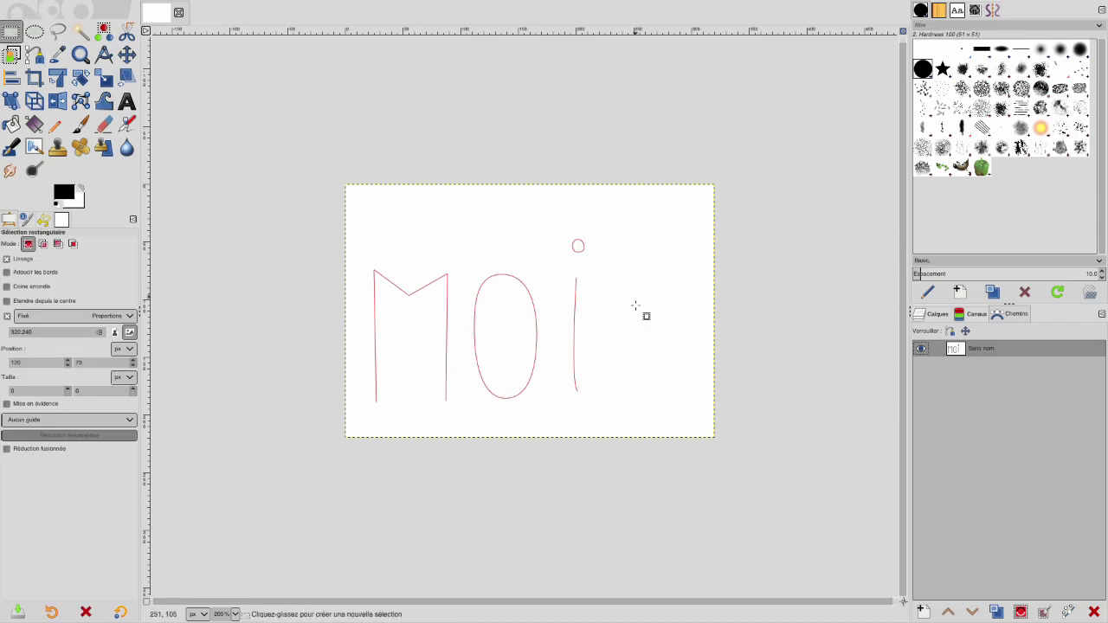
click(921, 348)
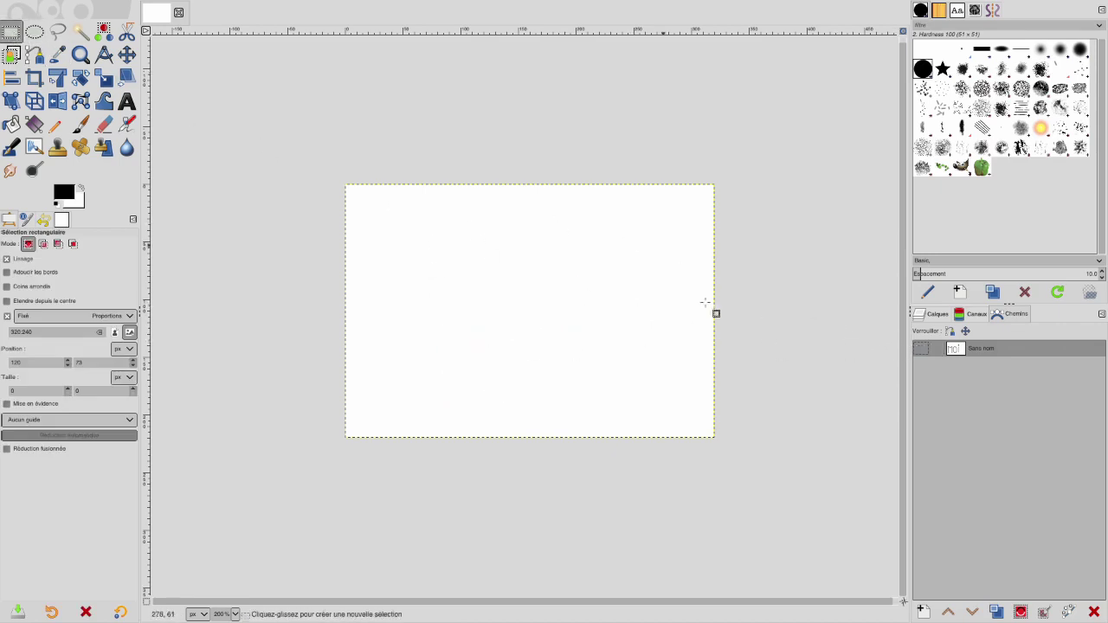
click(922, 350)
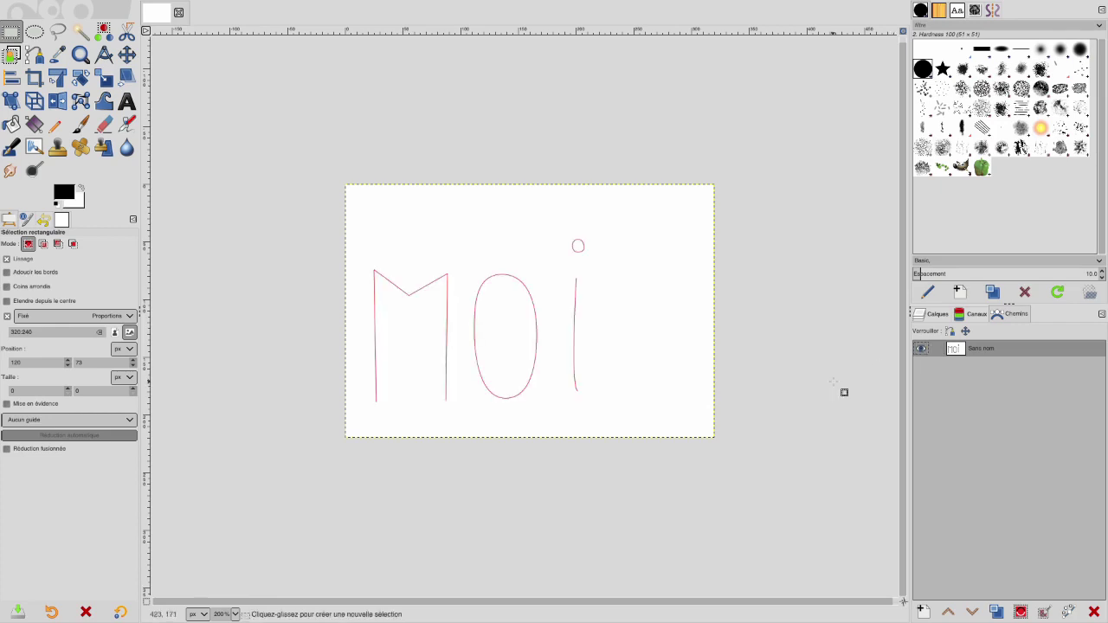
click(35, 54)
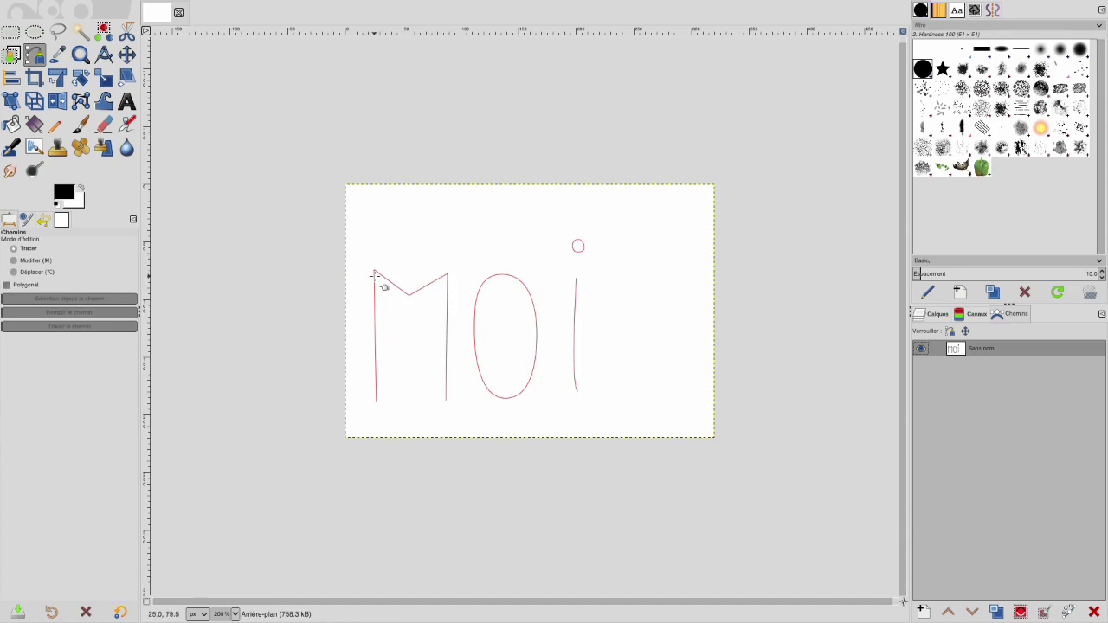
Shift the Moi path about 40 px right using the Move tool set to paths.
click(374, 276)
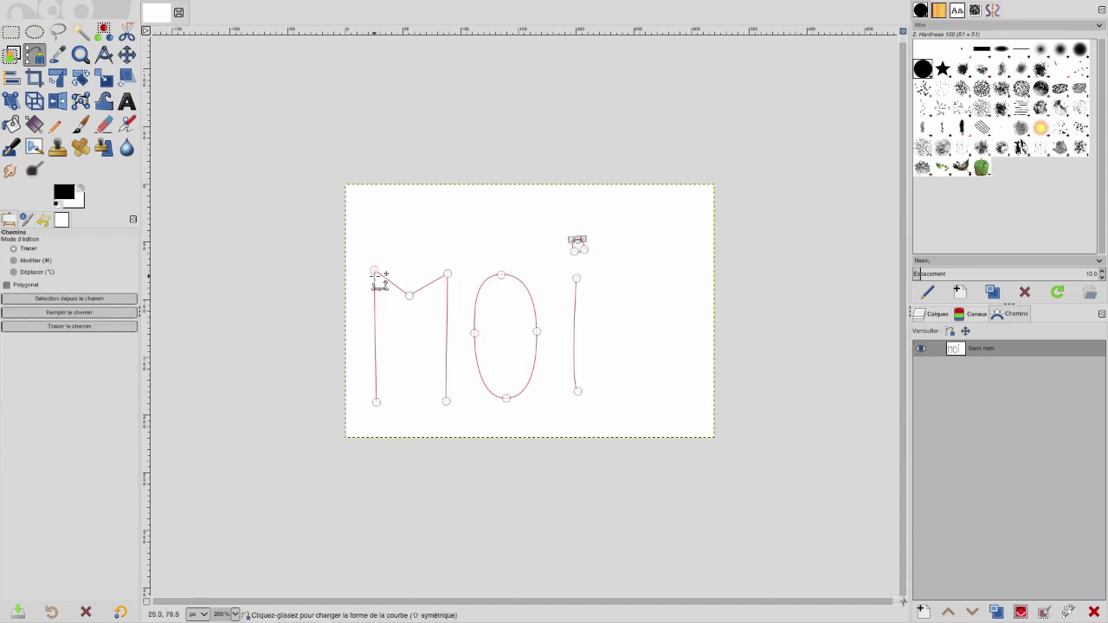
click(127, 55)
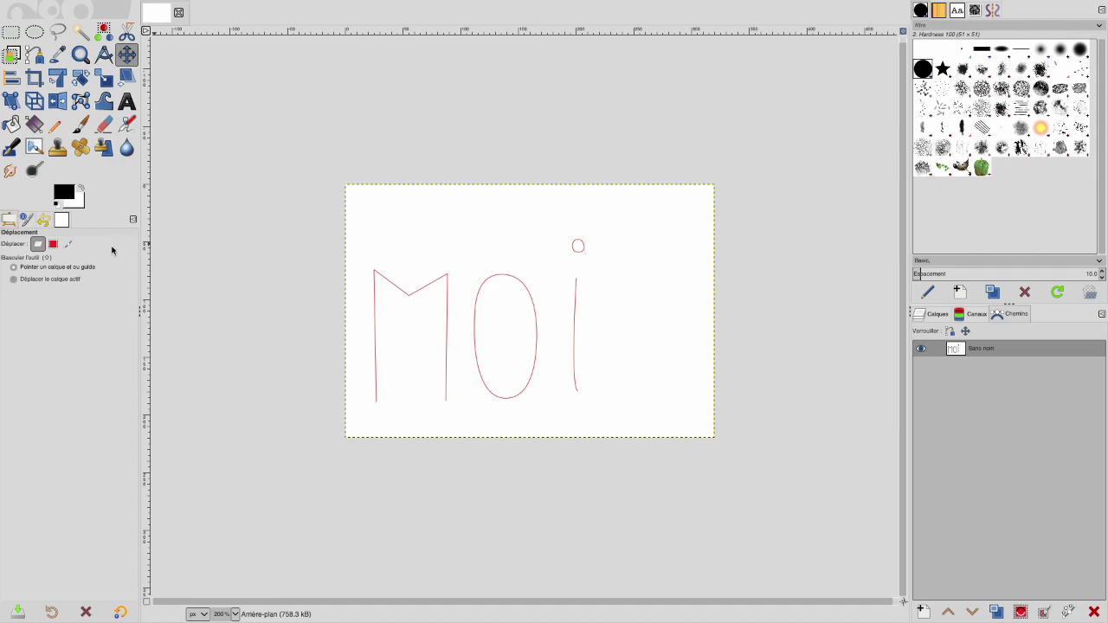
click(69, 247)
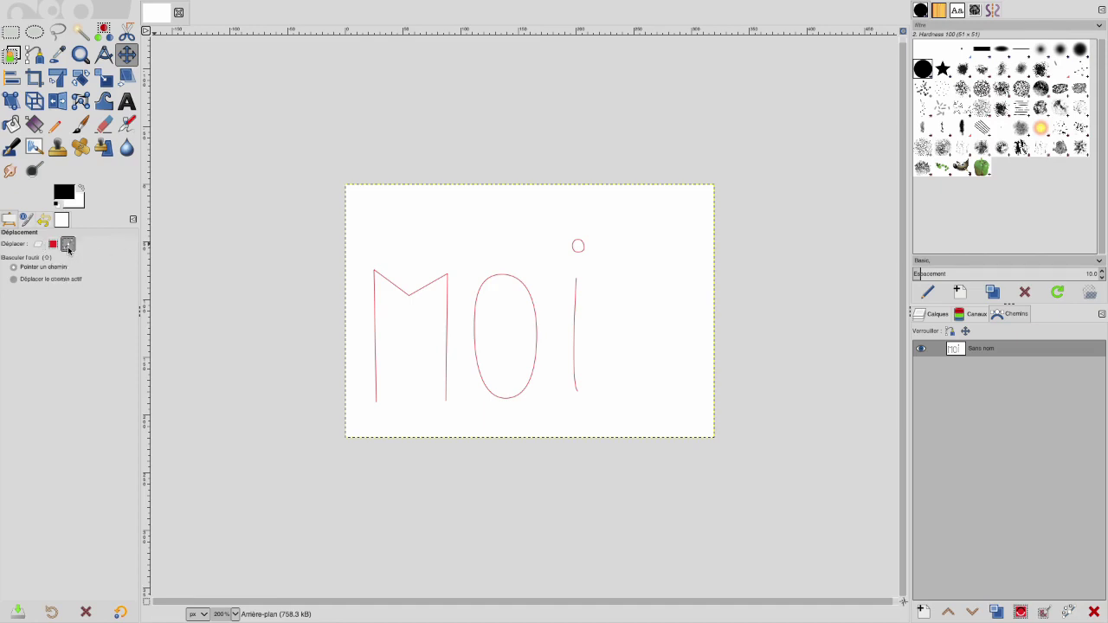
drag(409, 284, 455, 281)
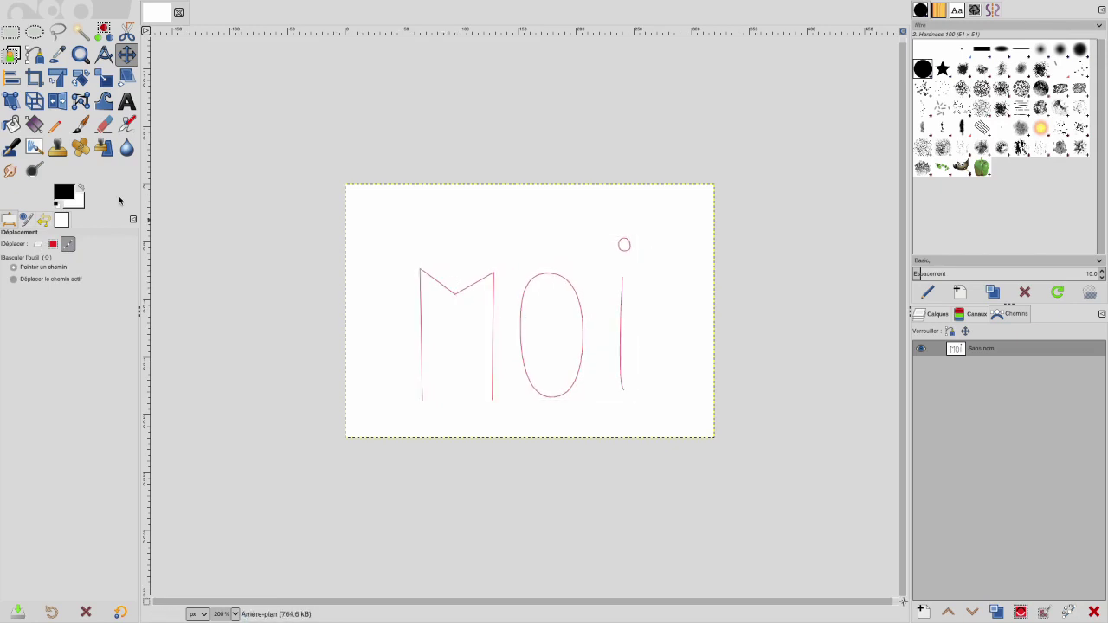
Scale the Moi path up to about 224 × 167 px.
click(104, 81)
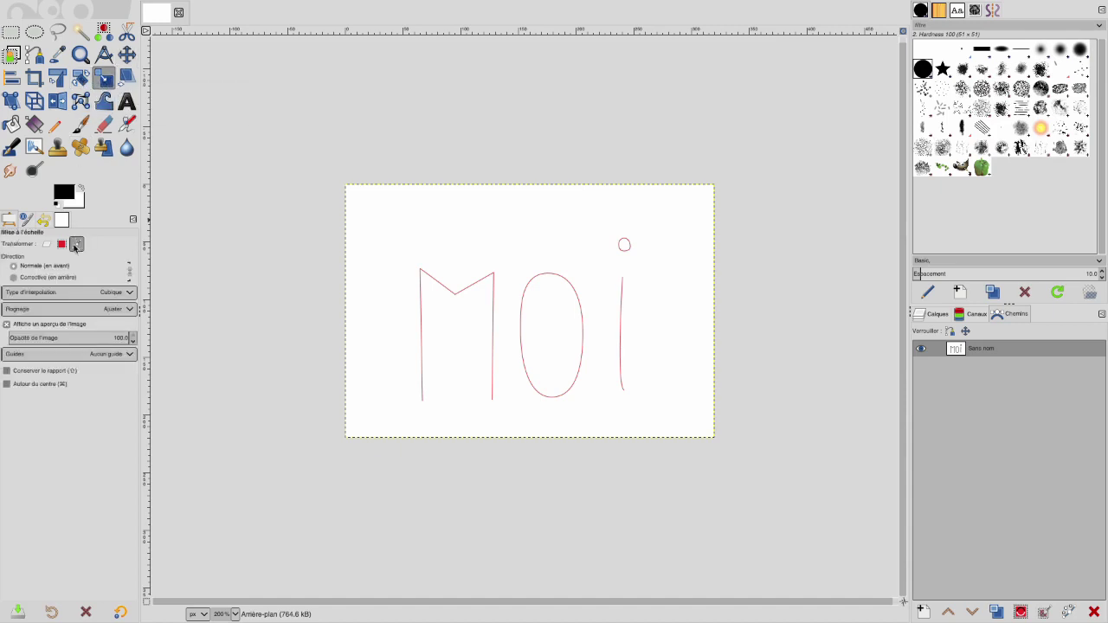
click(441, 286)
drag(420, 238, 373, 209)
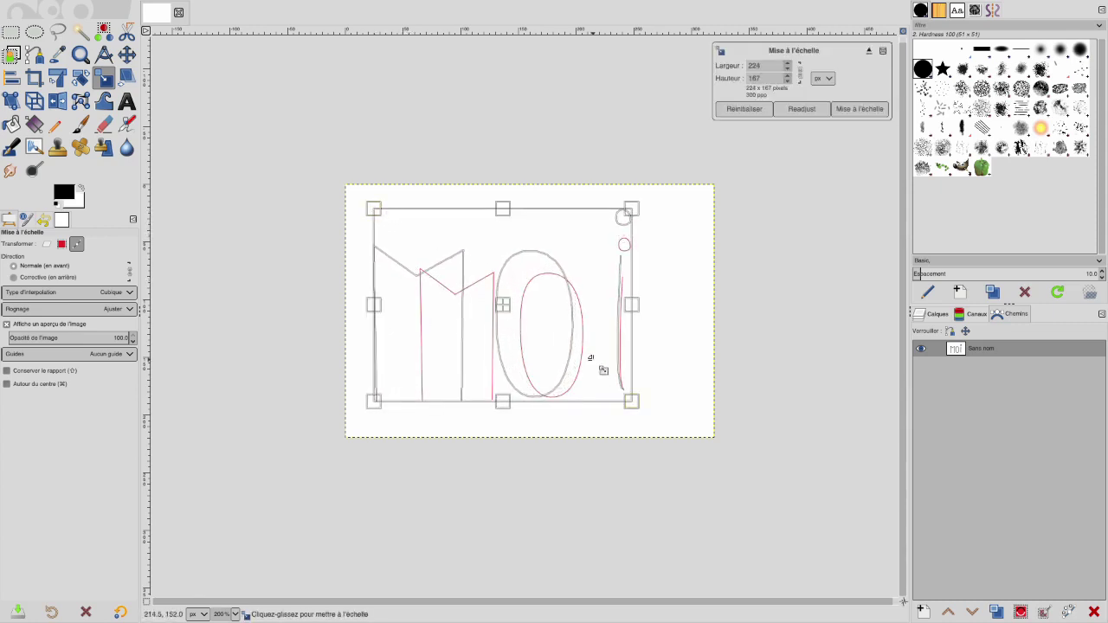
drag(598, 366, 658, 396)
click(850, 111)
Return to the Paths tool for editing.
key(b)
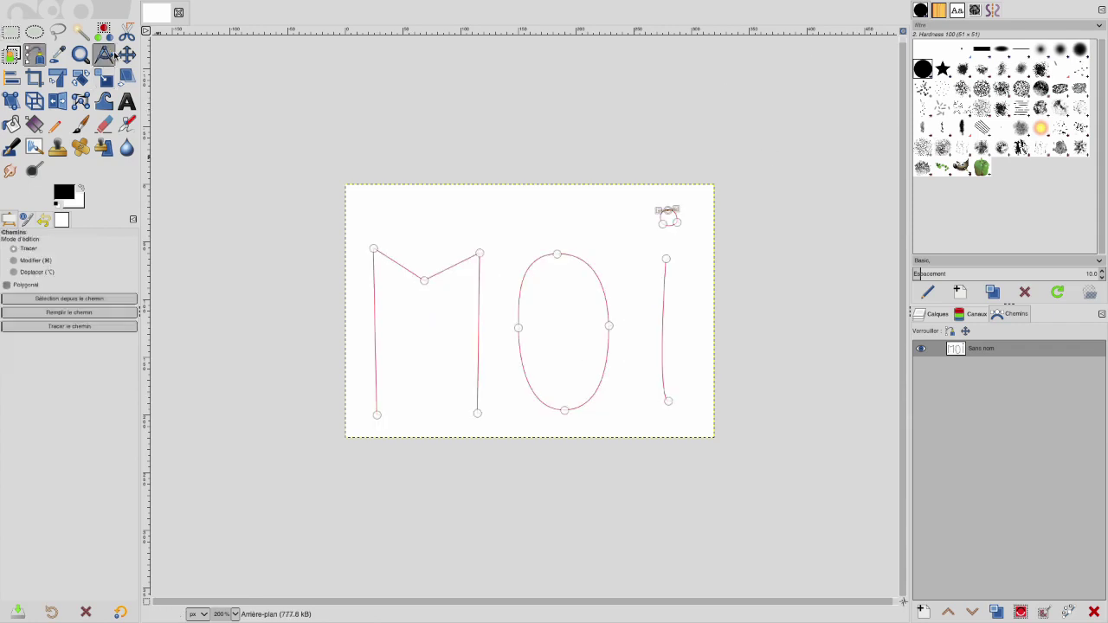
click(126, 53)
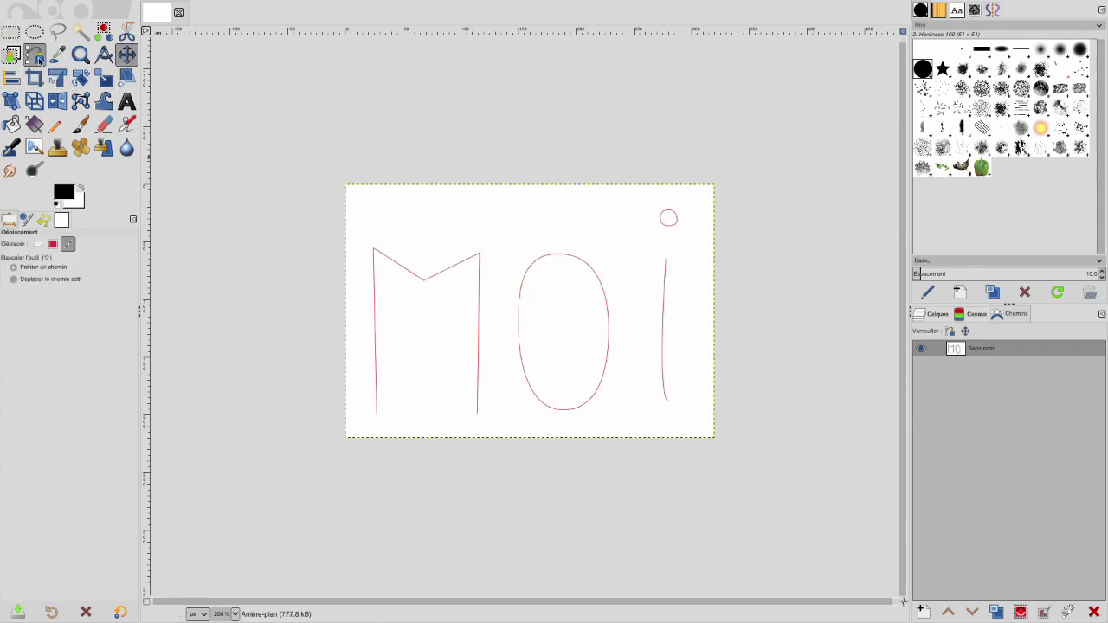
click(39, 59)
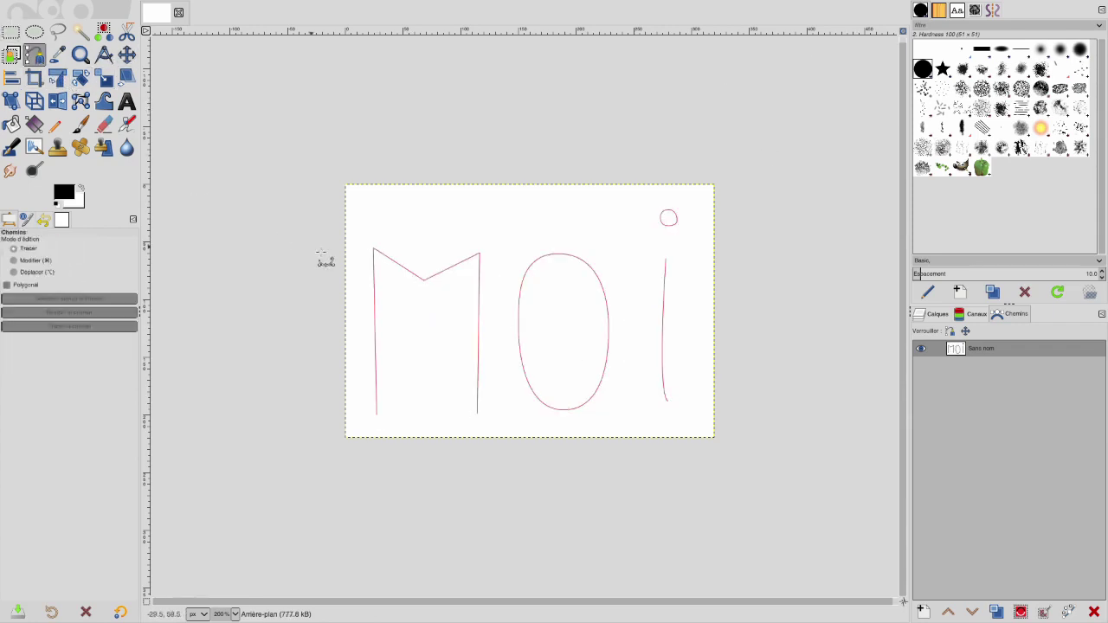
Bend the M's left and right vertical strokes inward into curves, then activate scaling.
click(377, 319)
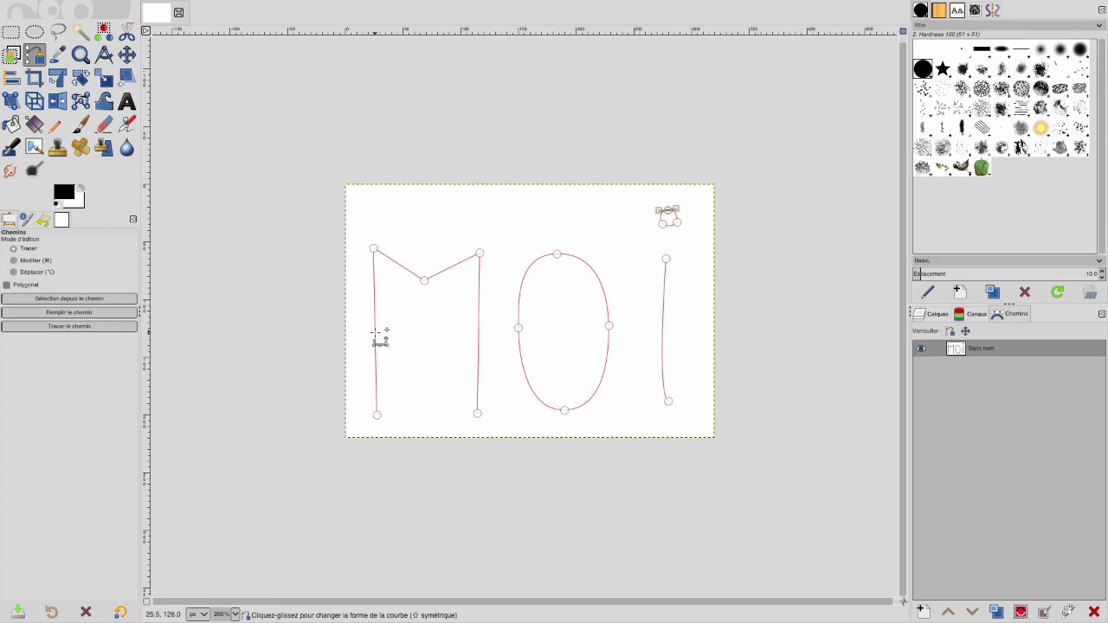
click(375, 330)
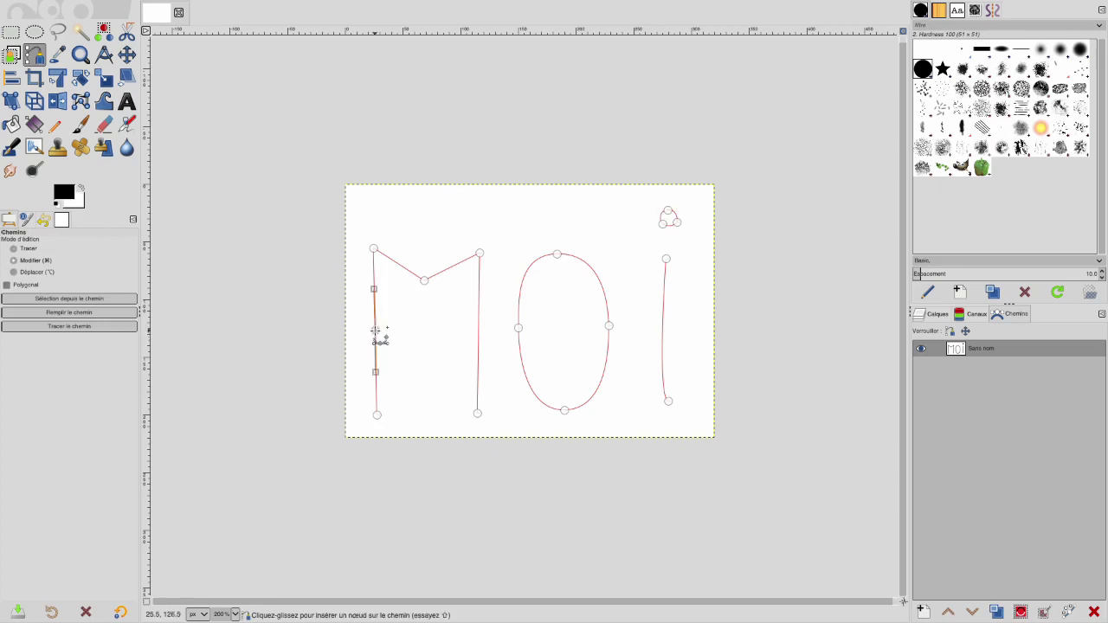
drag(377, 330, 391, 330)
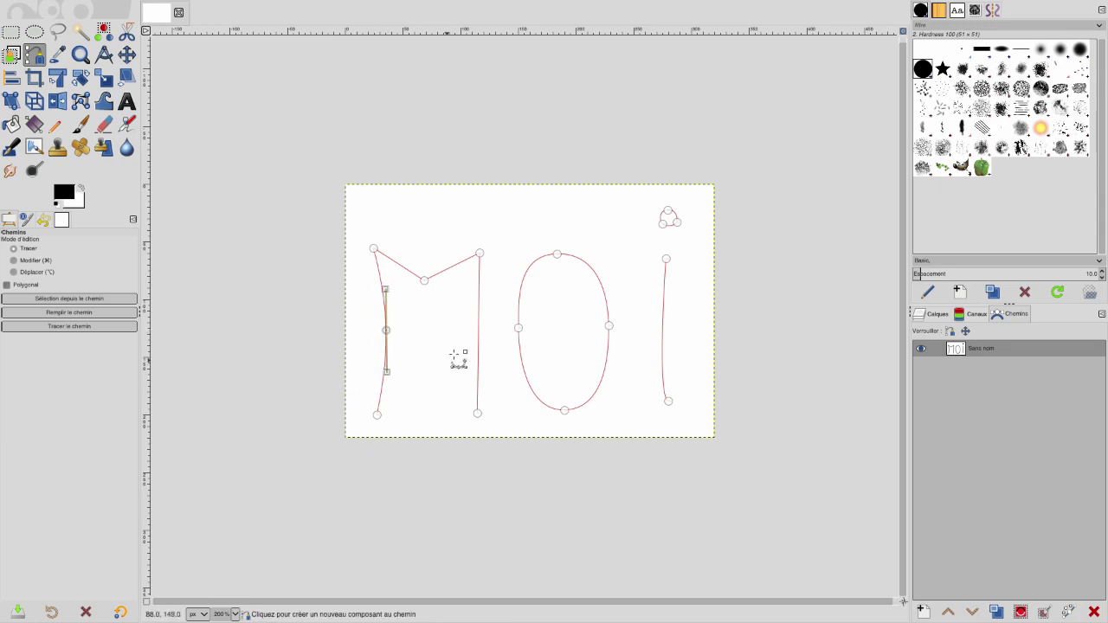
click(478, 330)
drag(478, 330, 467, 329)
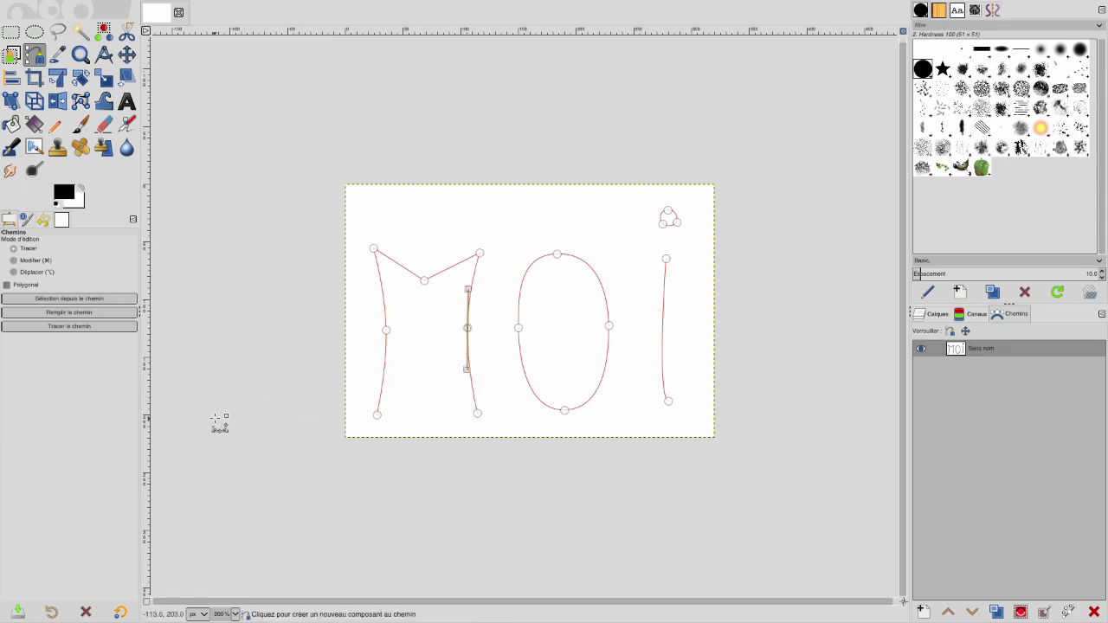
click(452, 267)
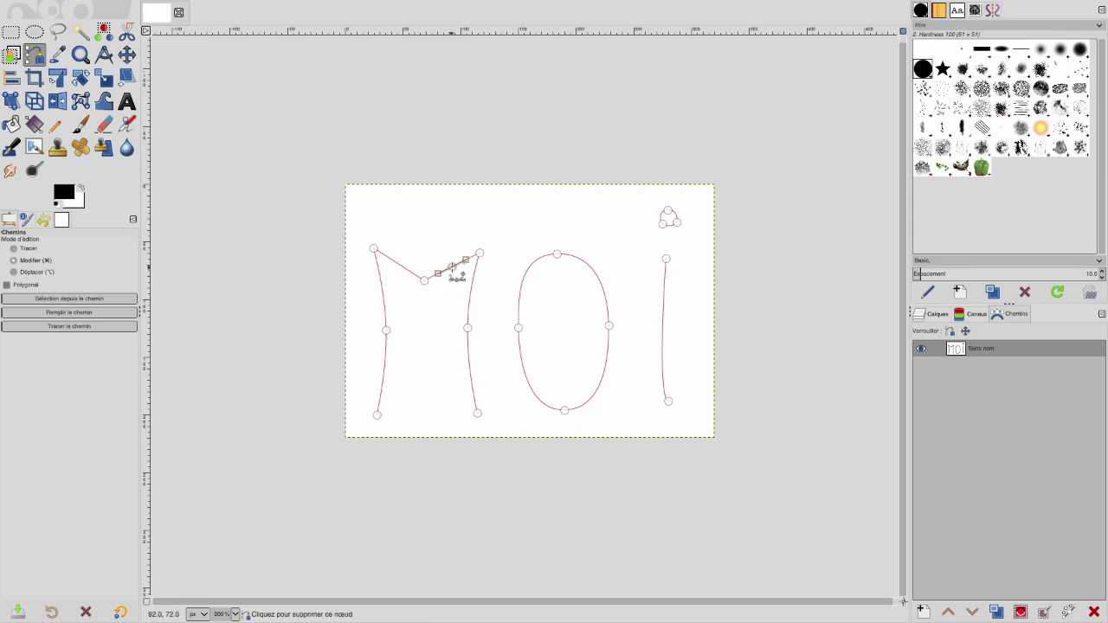
key(shift+s)
click(690, 213)
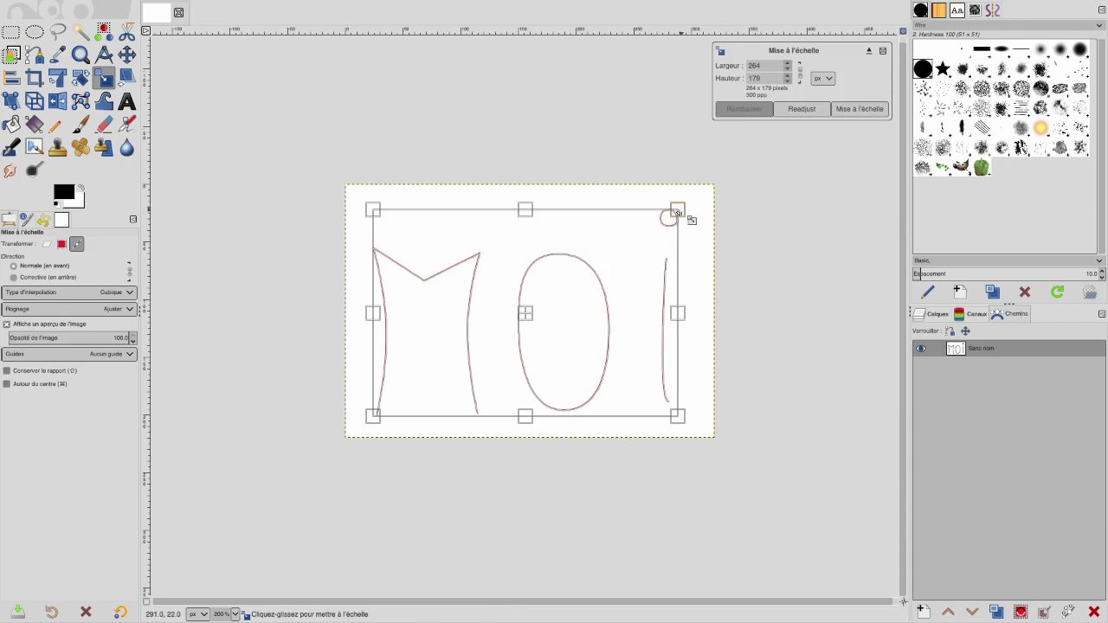
Shrink the Moi path to about 118×80 px and place it at the canvas top-left.
drag(677, 212, 468, 336)
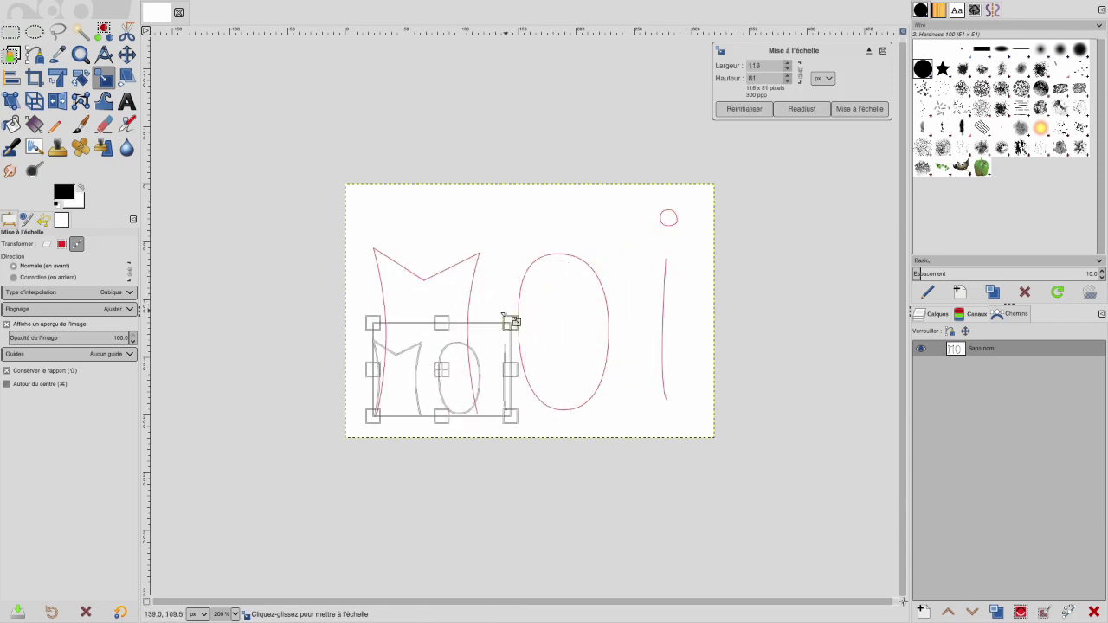
drag(441, 371, 441, 253)
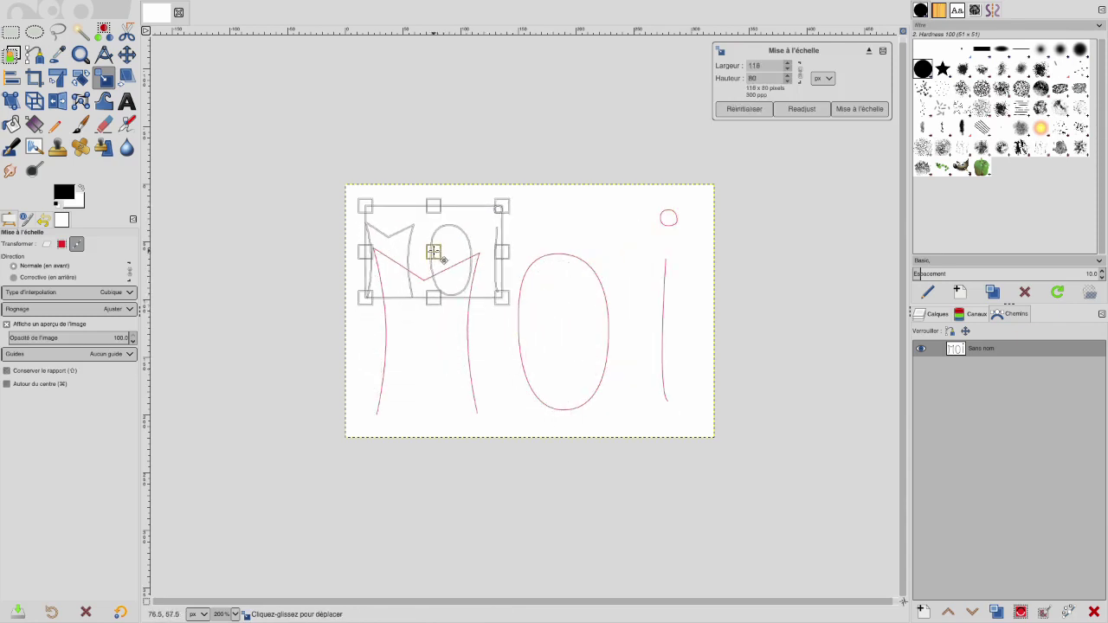
click(871, 112)
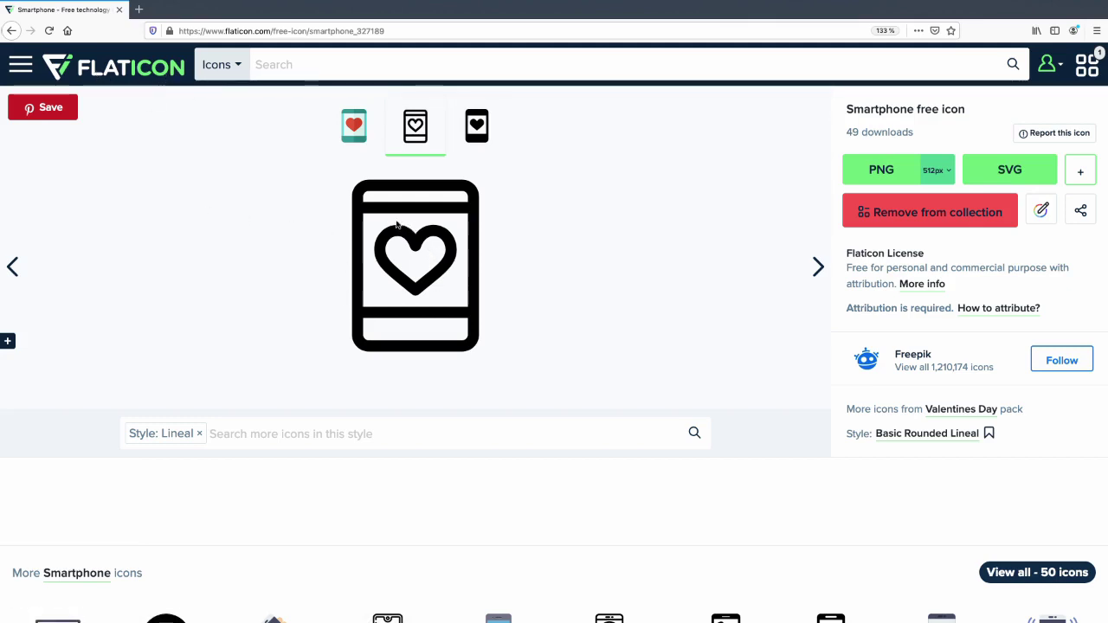
Download the Flaticon heart-smartphone icon as the free SVG smartphone.svg.
click(1004, 169)
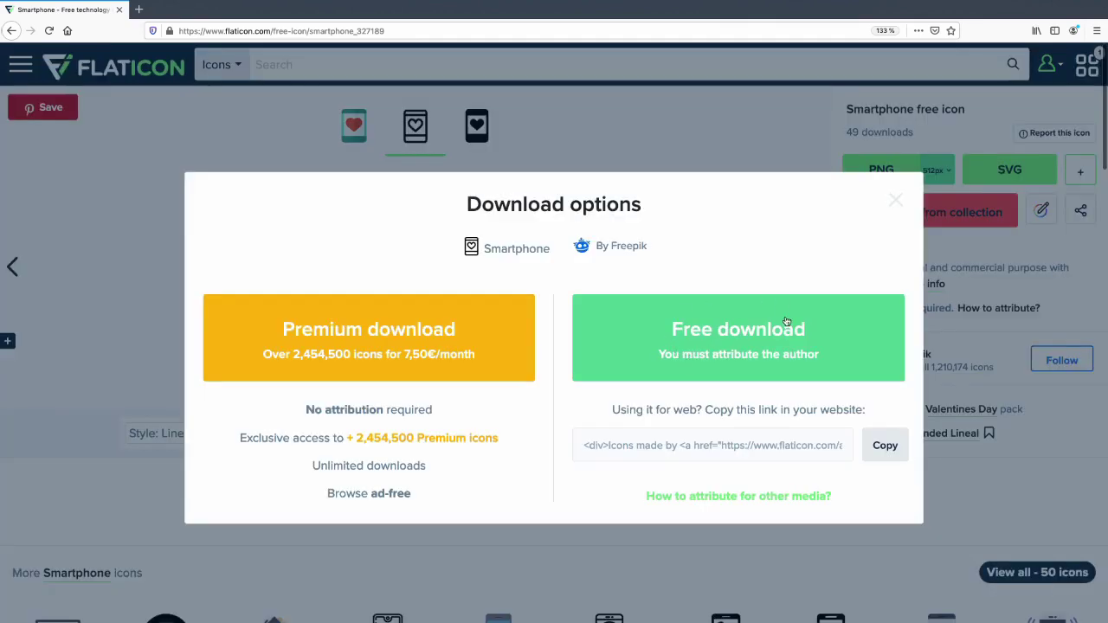
click(710, 344)
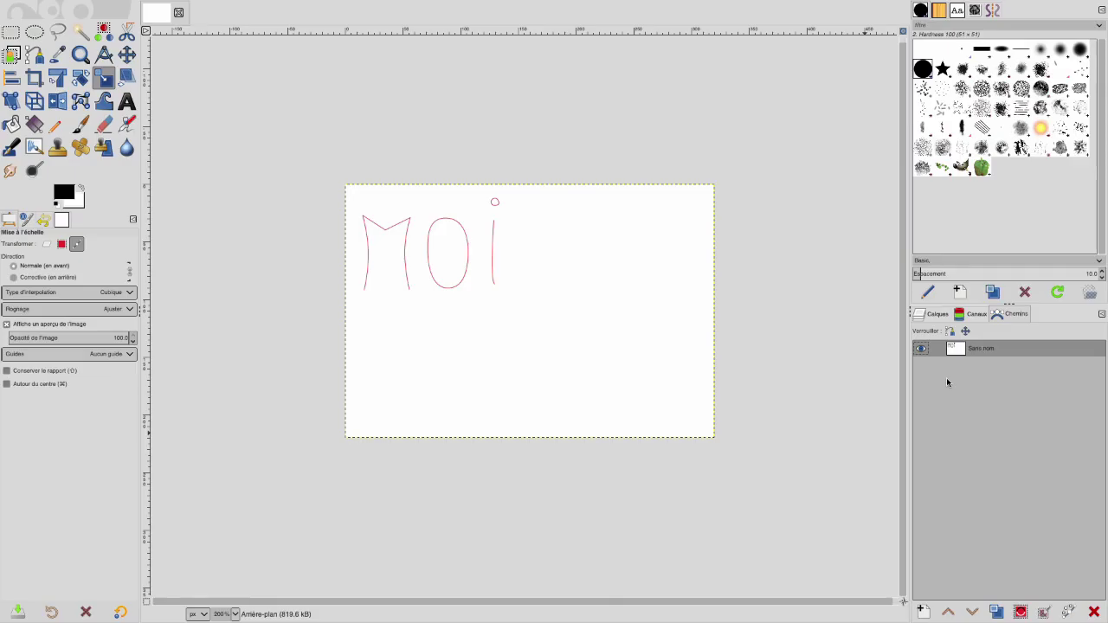
right_click(946, 379)
click(999, 394)
Import smartphone.svg as new paths and make the heart and phone paths visible.
right_click(946, 381)
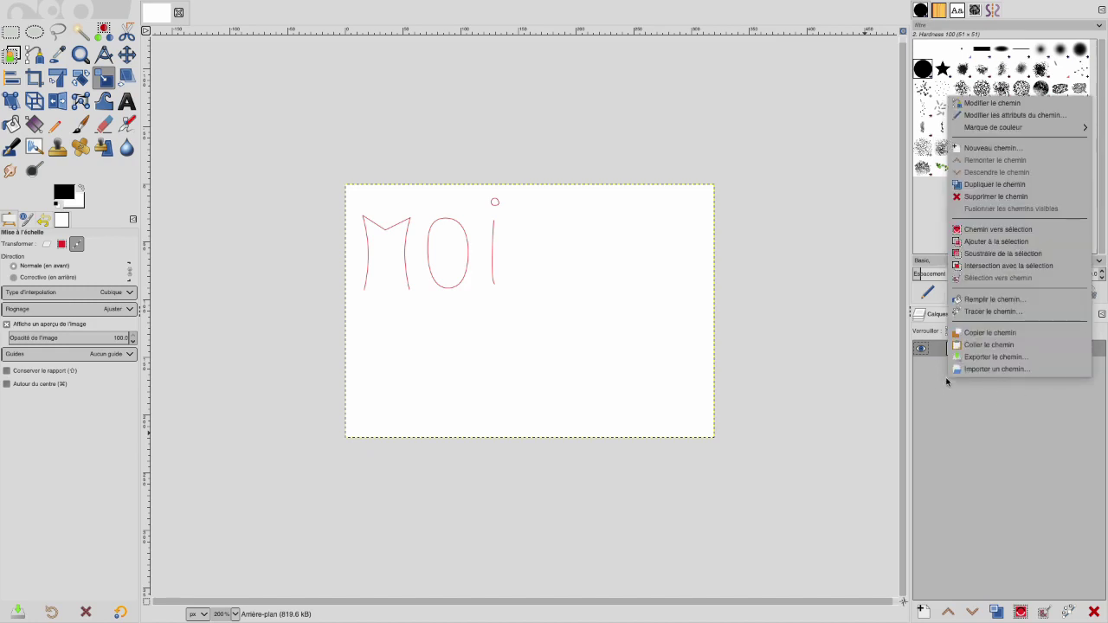
click(999, 370)
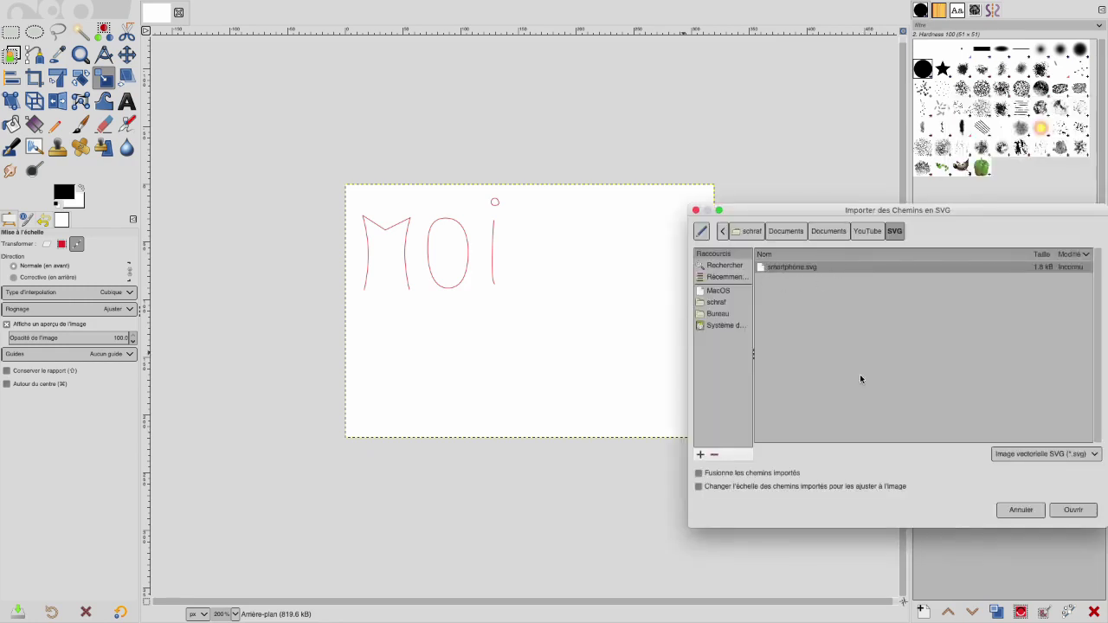
click(1073, 510)
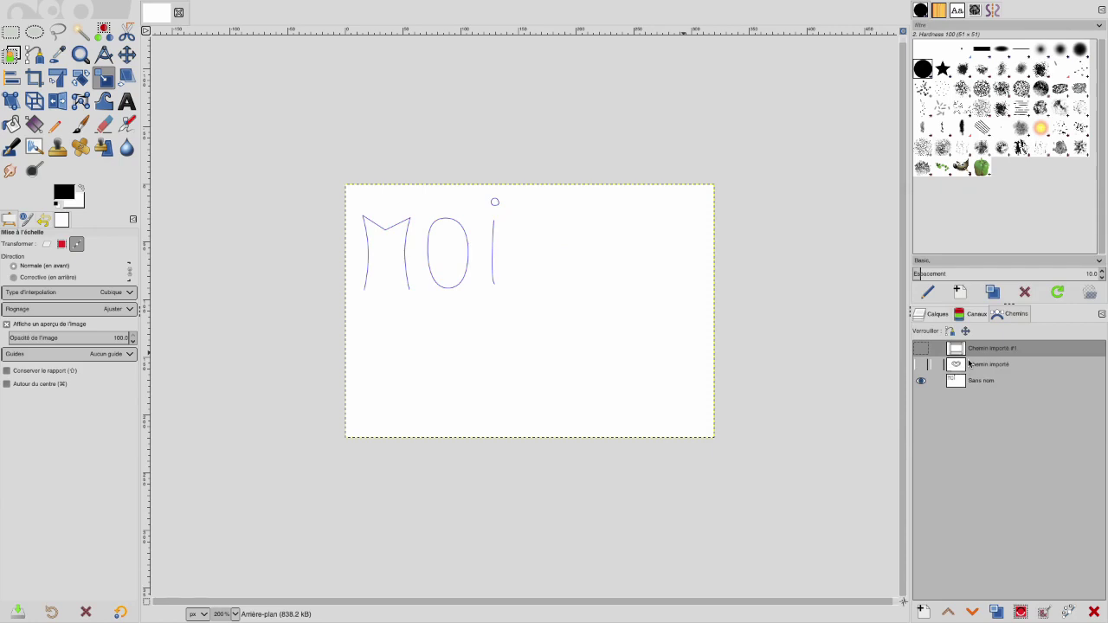
click(921, 364)
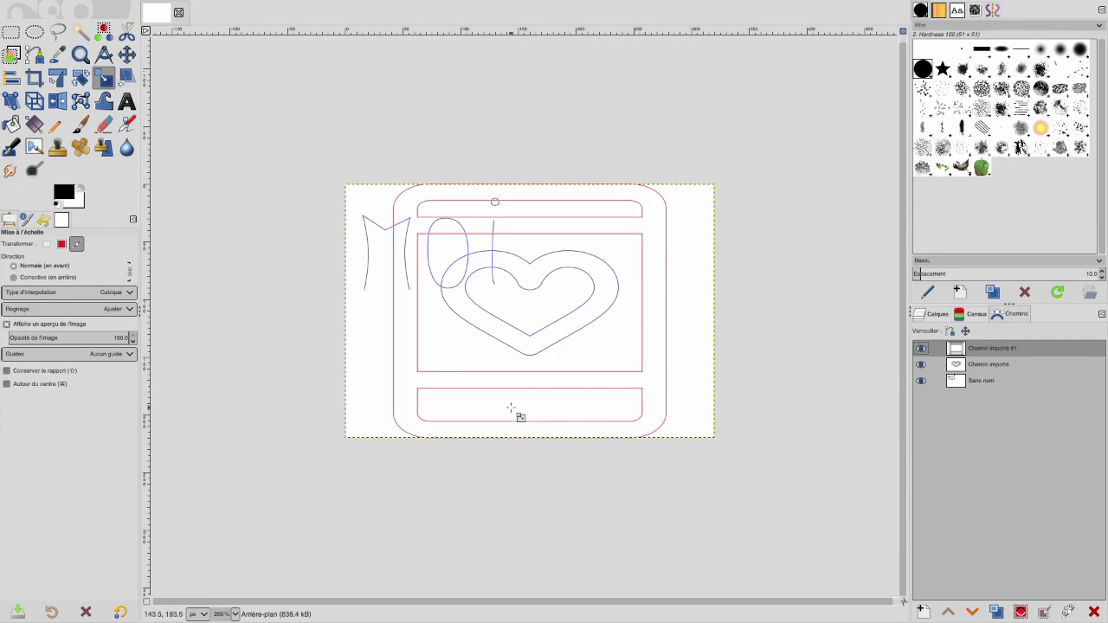
Hide the 'Sans nom' MOI path and merge the visible heart and phone paths into one.
click(921, 381)
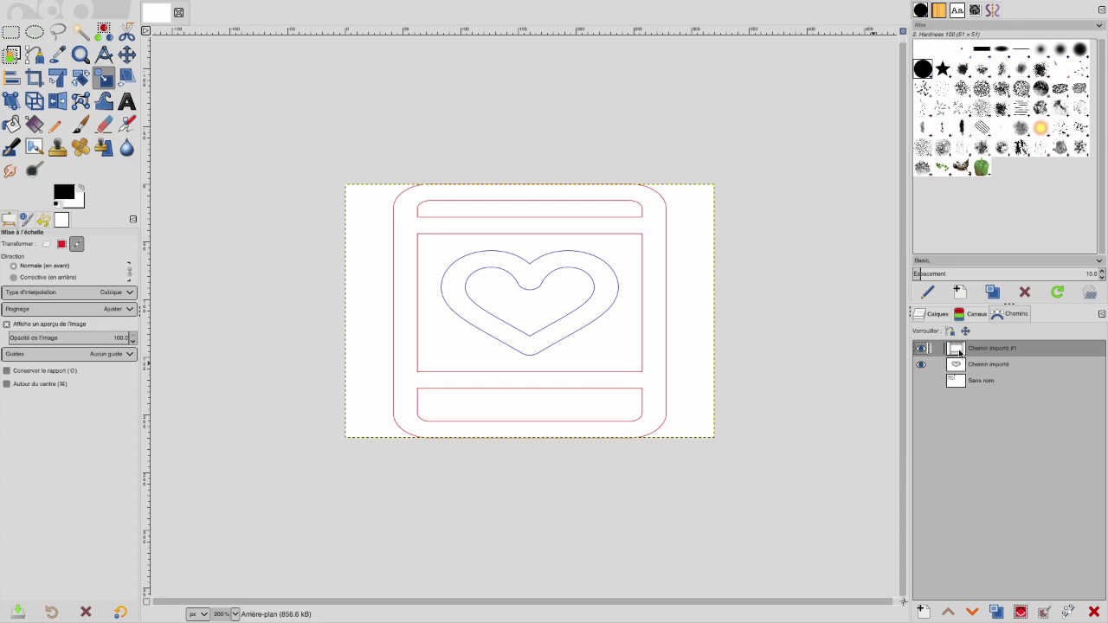
right_click(959, 352)
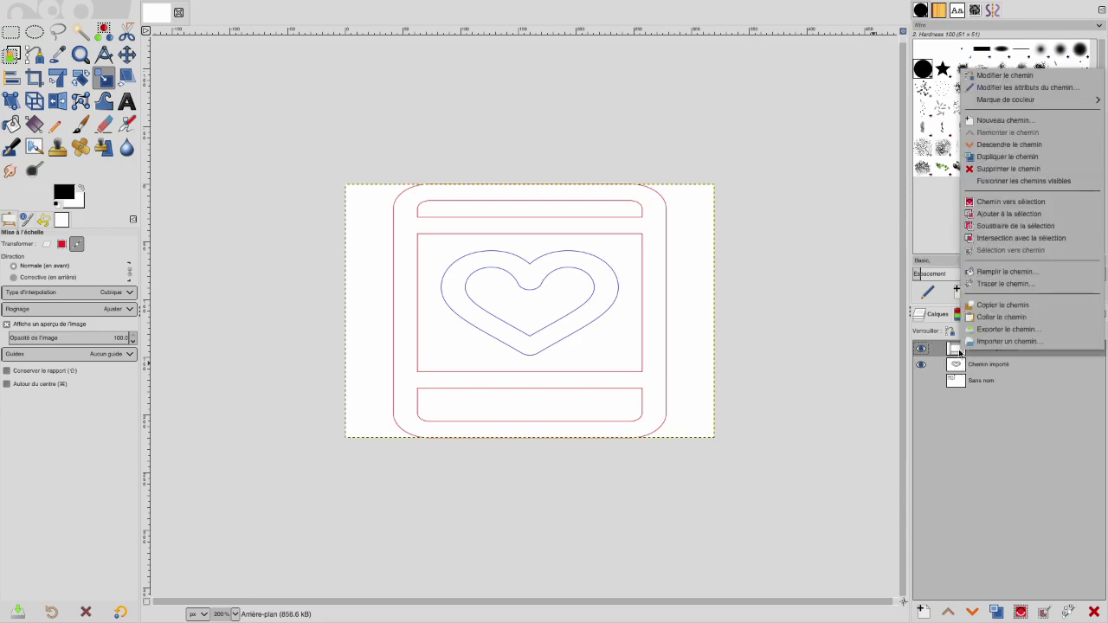
click(985, 182)
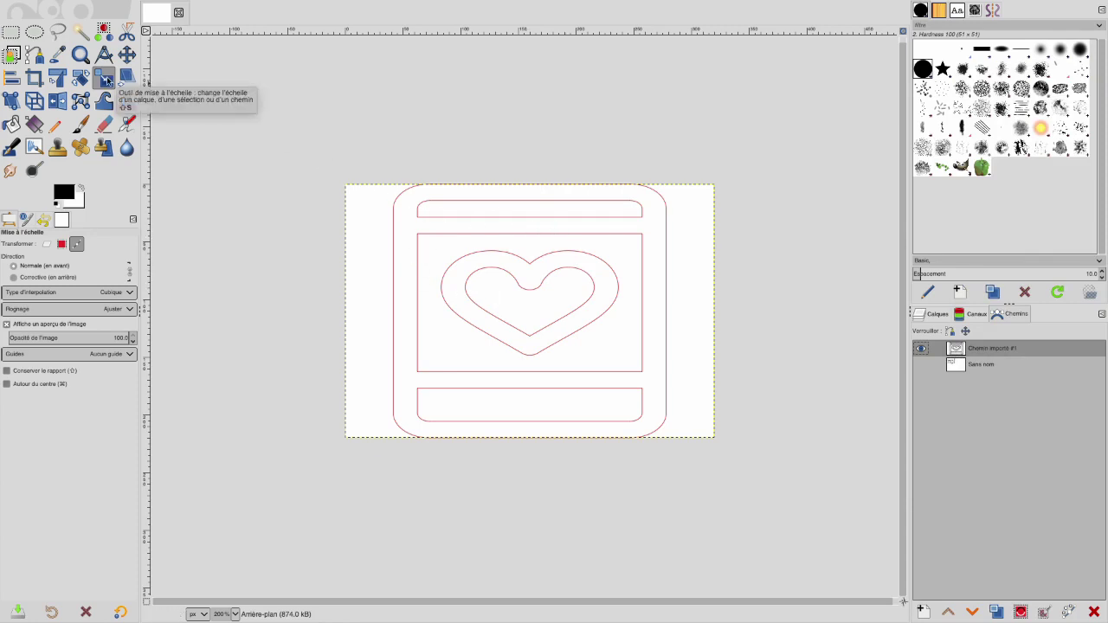
Scale the phone icon path to about 103 by 142 and move it lower right.
click(546, 235)
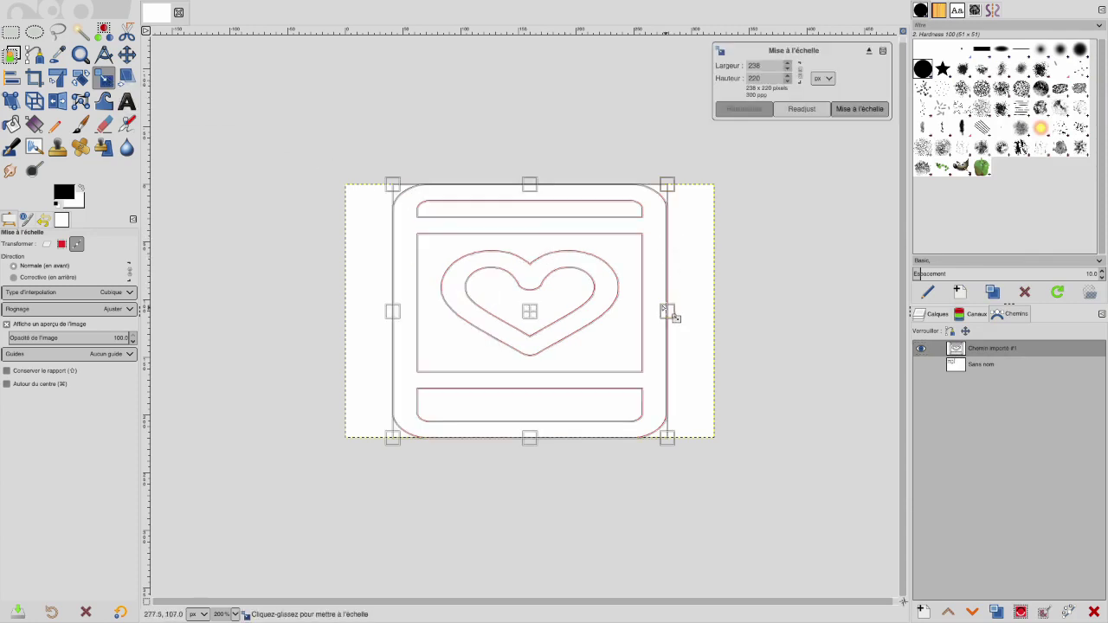
drag(667, 311, 577, 312)
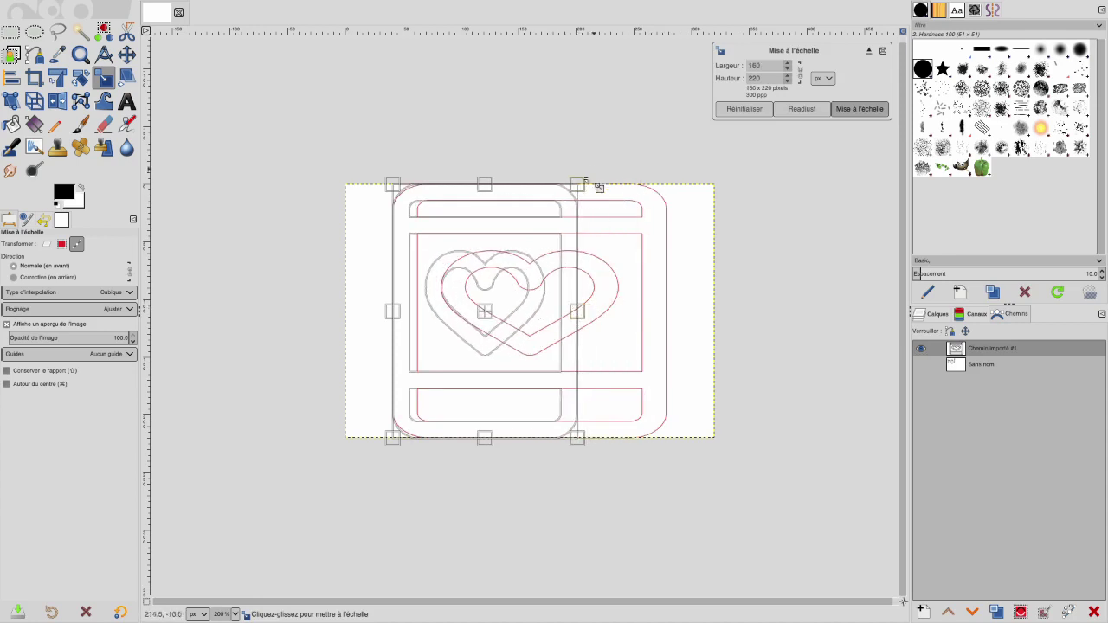
drag(589, 177, 512, 268)
drag(479, 347, 651, 334)
click(860, 109)
Show the MOI path again, merge it with the phone icon, and display the anchor points.
click(921, 365)
click(35, 55)
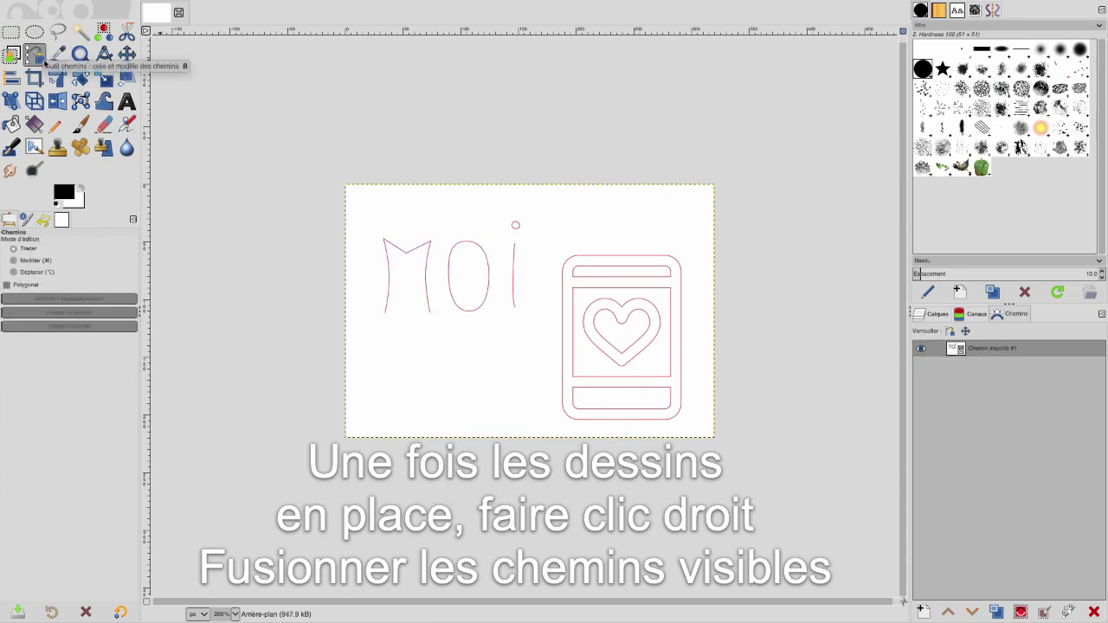
click(391, 273)
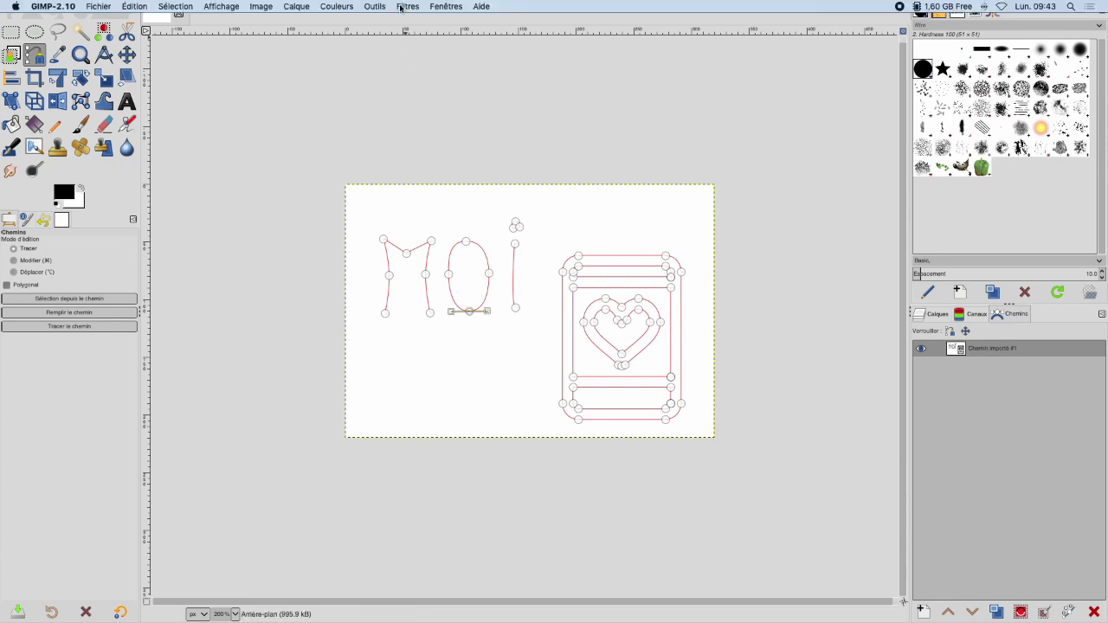
click(406, 6)
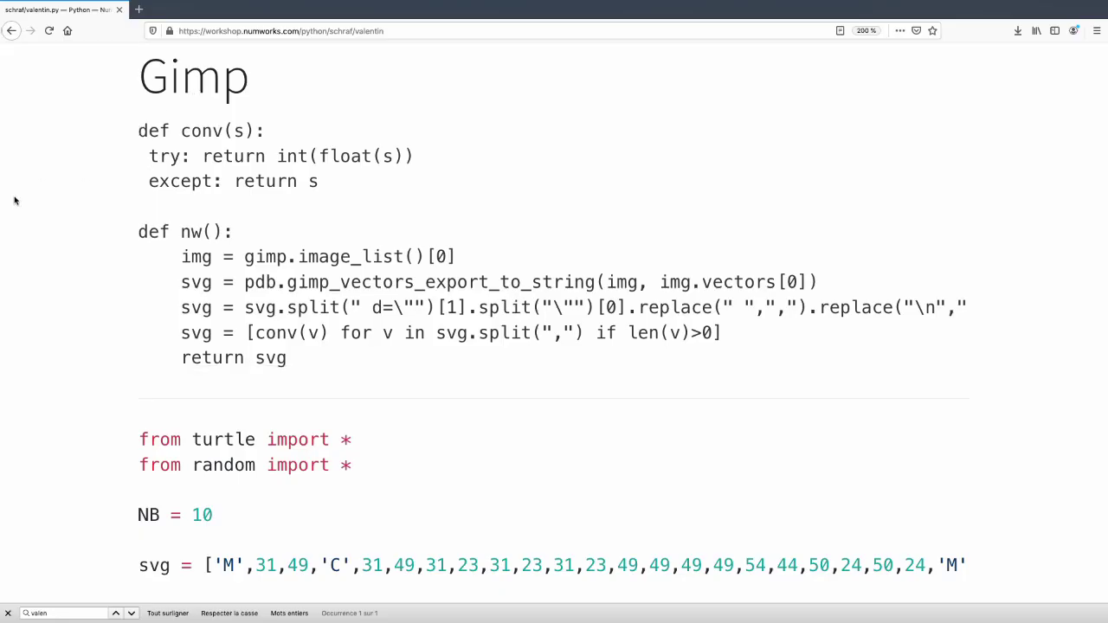
Select the helper code from 'def conv(s):' down to 'return svg'.
mouse_move(140, 131)
mouse_down()
mouse_move(185, 228)
mouse_move(299, 359)
mouse_up()
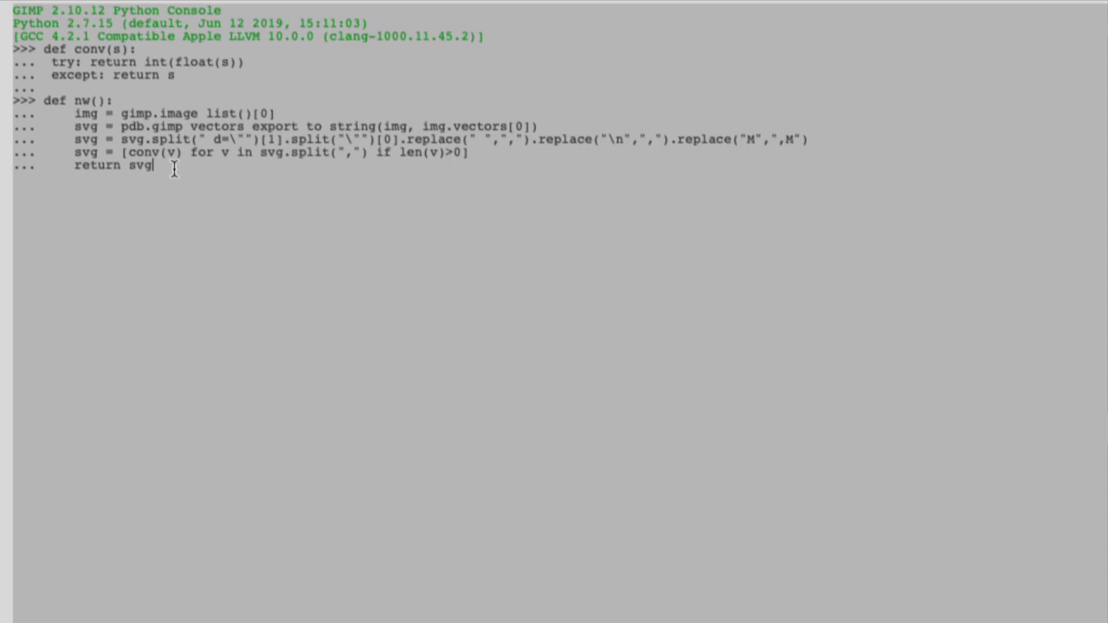
Define conv and nw in the console, run nw(), and select the printed M/C/Z coordinate list.
key(Return)
drag(74, 101, 85, 103)
click(82, 196)
text(nw()
key(Return)
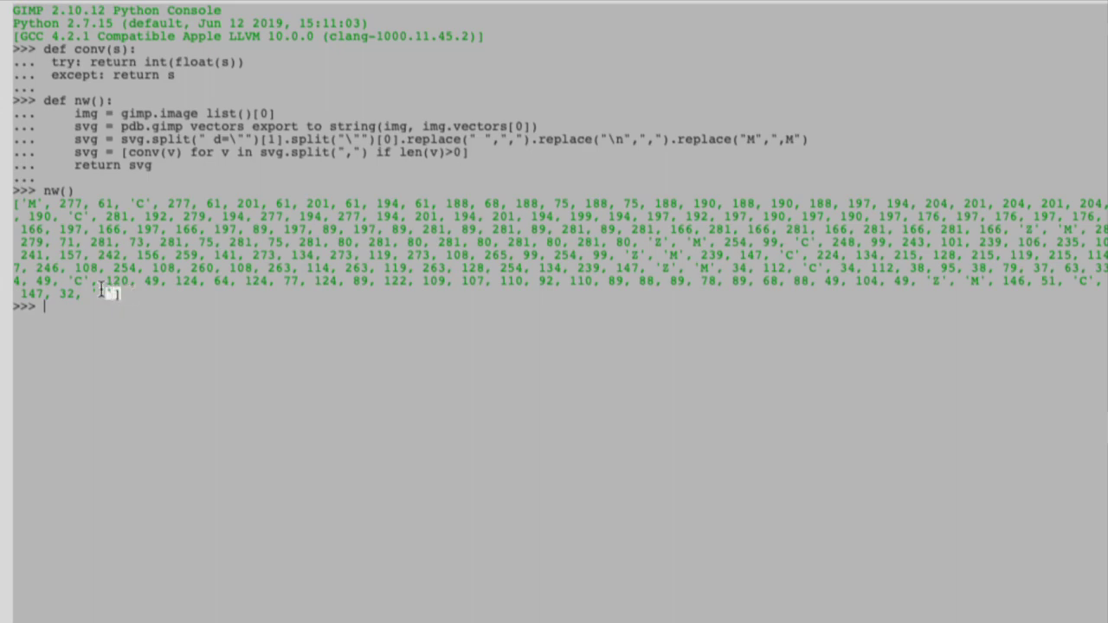
drag(121, 294, 51, 229)
triple_click(51, 229)
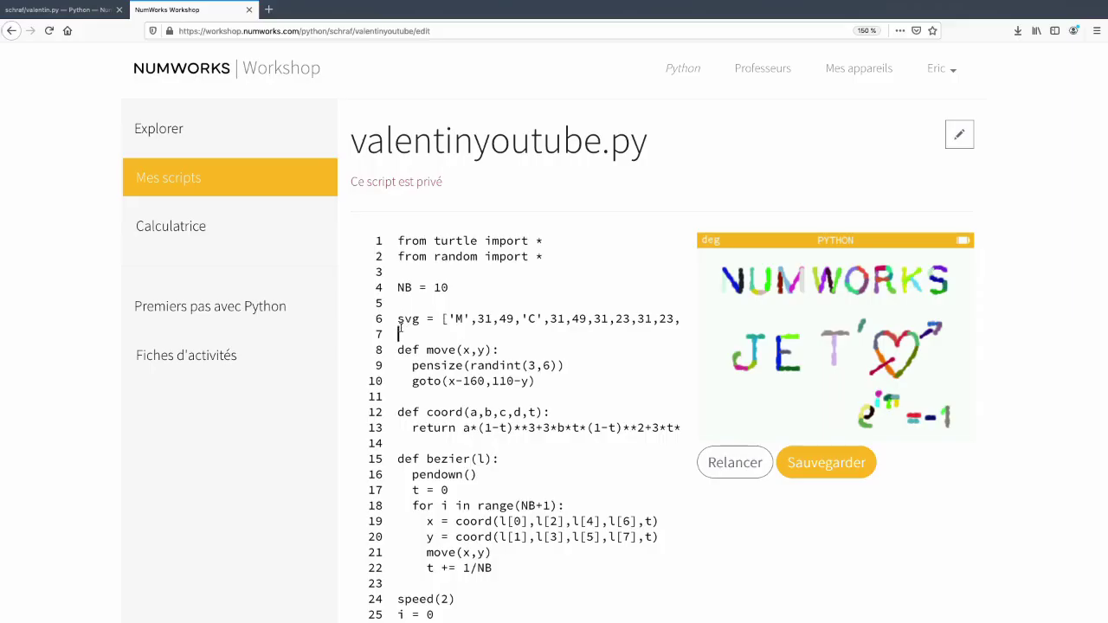
Paste the new coordinates into line 6's svg list, save valentinyoutube.py, and run it.
key(ctrl+v)
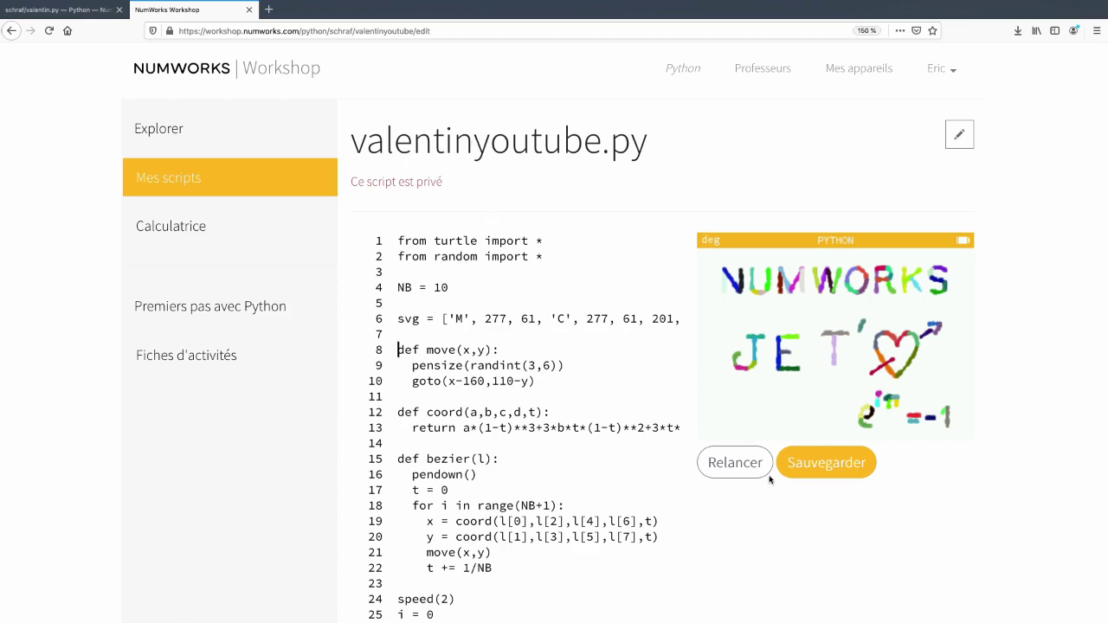
click(832, 474)
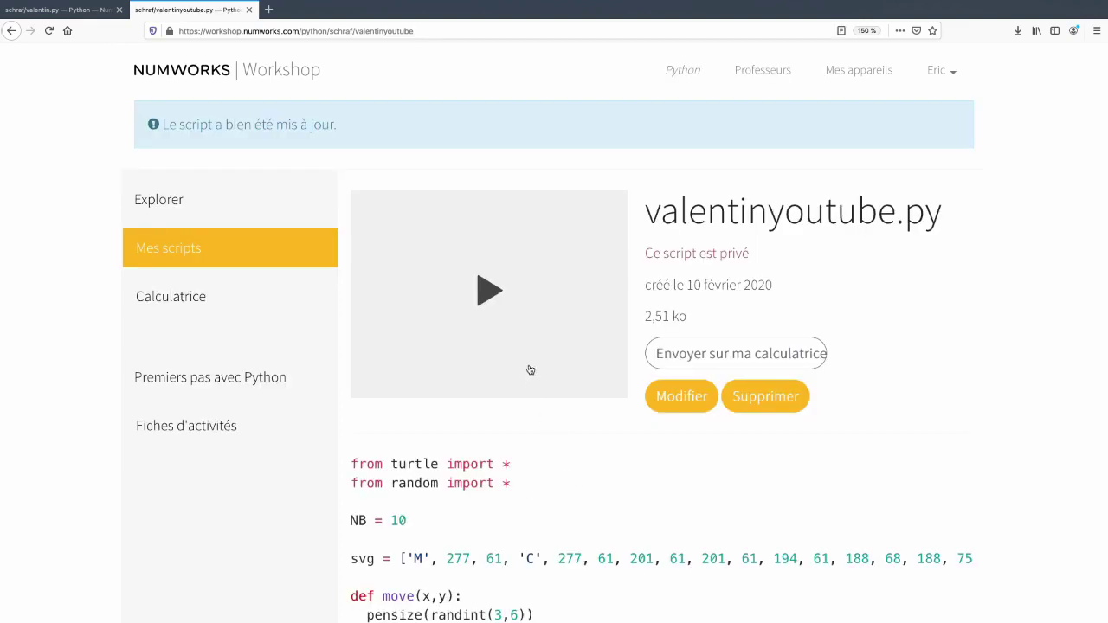
click(438, 397)
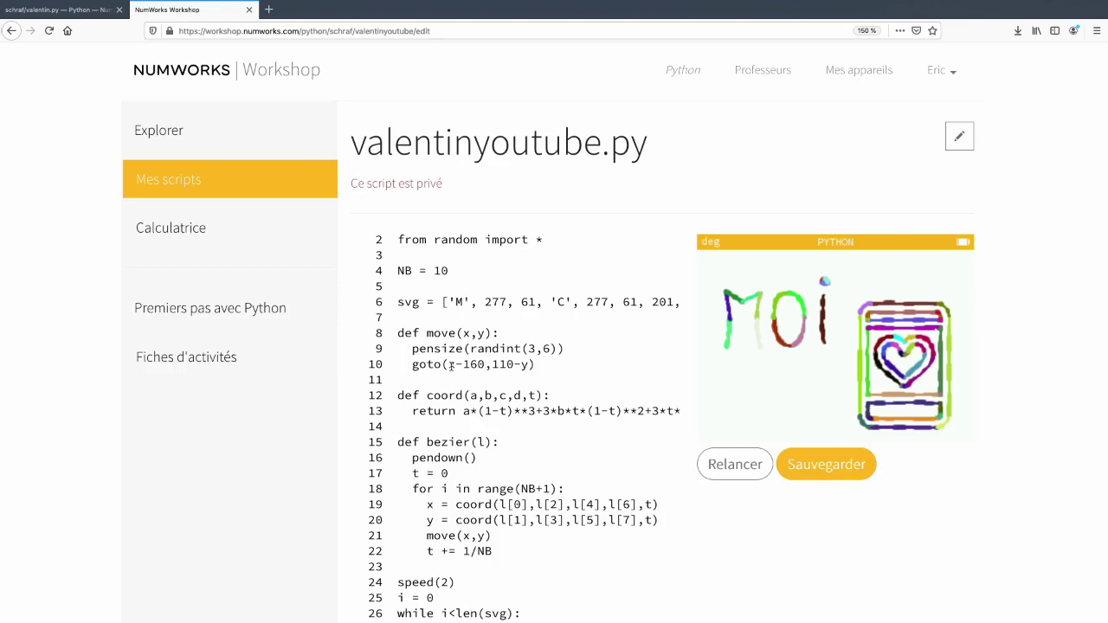
Replace randint(3,6) on line 9 with 3 so the call reads pensize(3).
drag(413, 349, 465, 349)
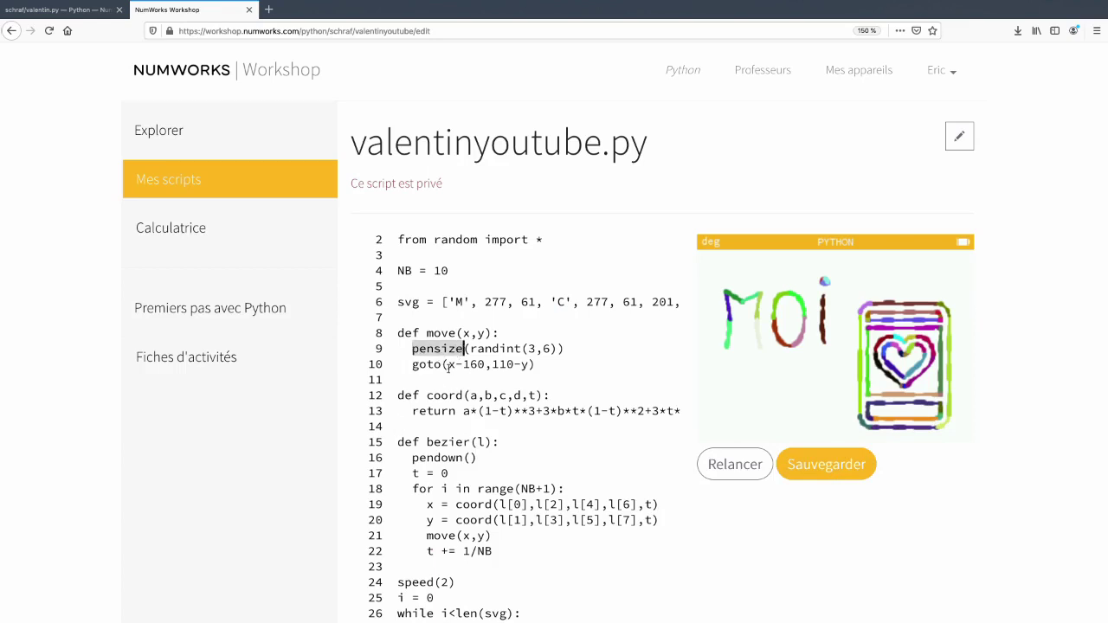
drag(559, 349, 507, 349)
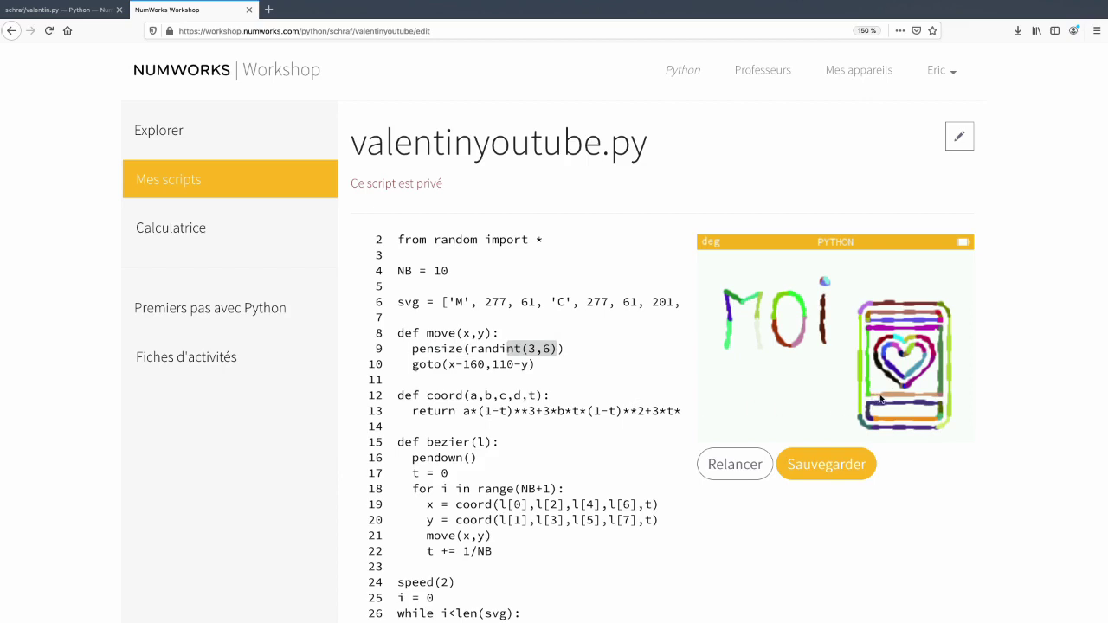
click(560, 349)
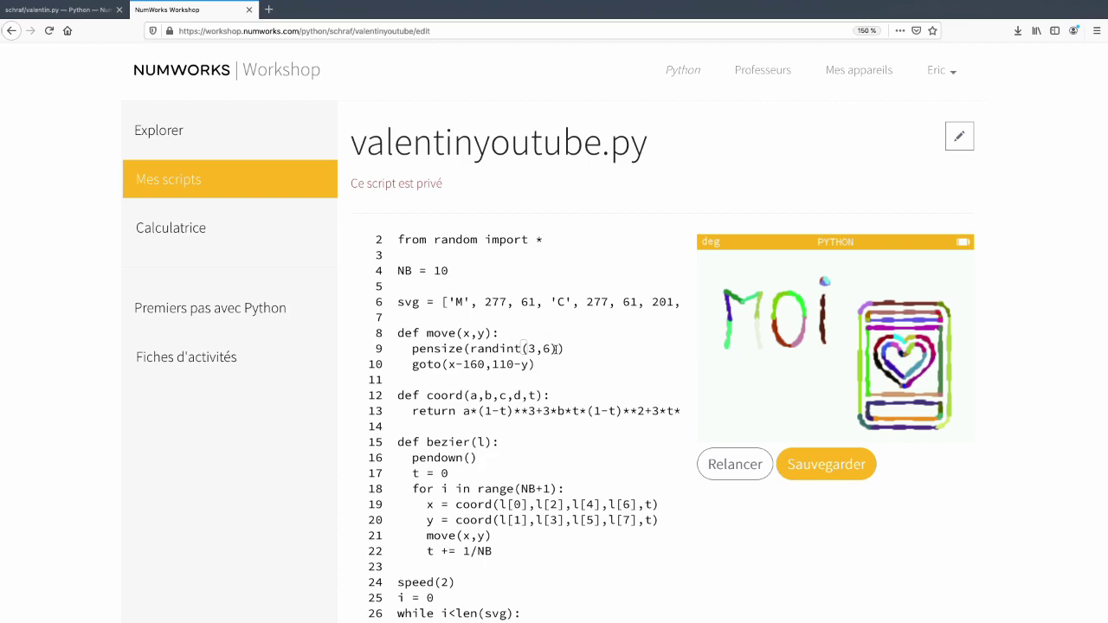
drag(559, 348, 470, 349)
text(3)
scroll(471, 372, down, 5)
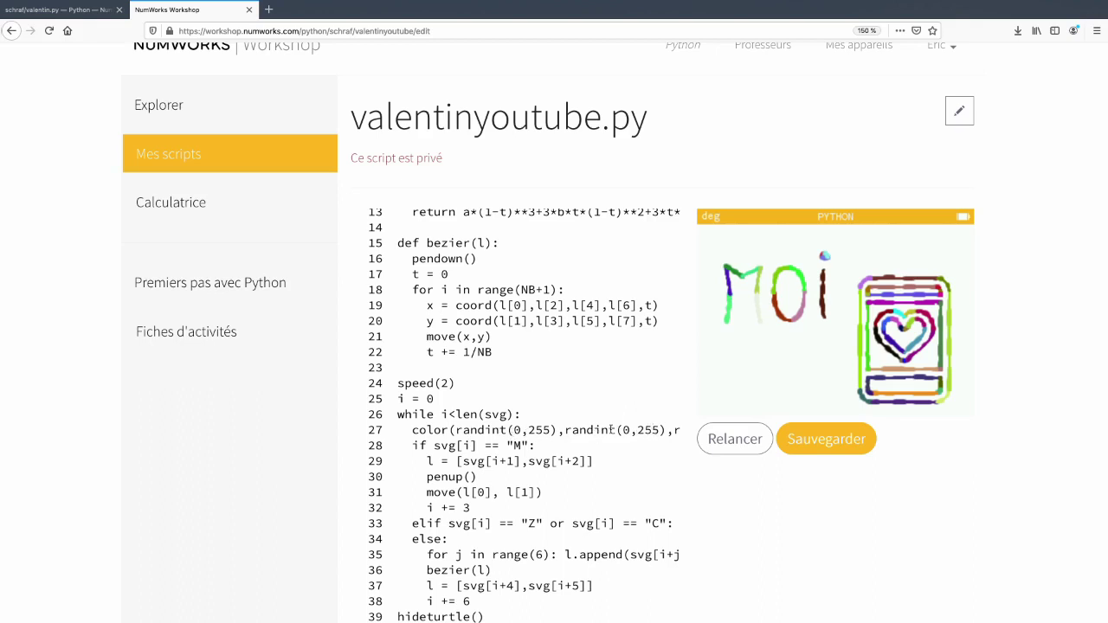
Set line 27's colour arguments to 255,0,255 and rerun the script to draw in magenta.
drag(560, 430, 456, 430)
key(BackSpace)
key(BackSpace)
key(BackSpace)
key(BackSpace)
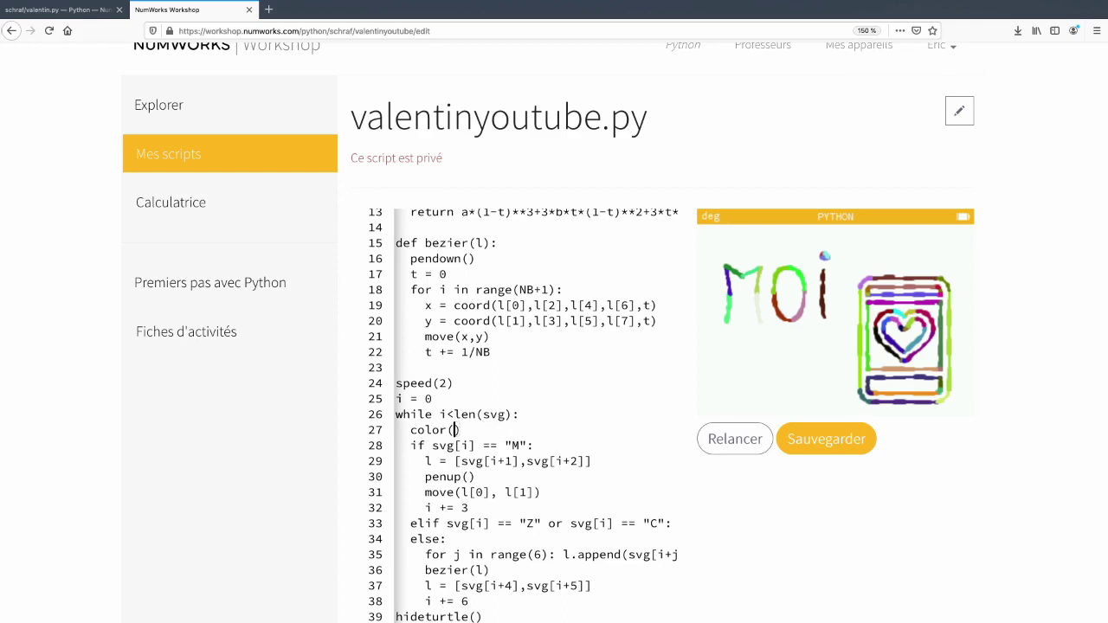
text(255,0,255)
click(735, 441)
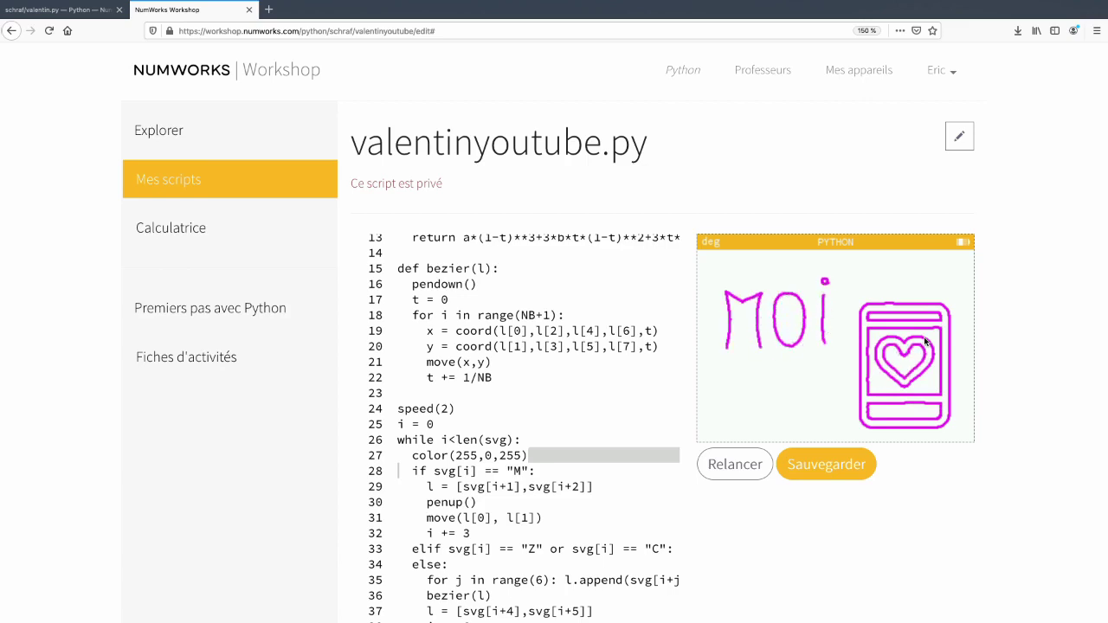
scroll(925, 342, down, 1)
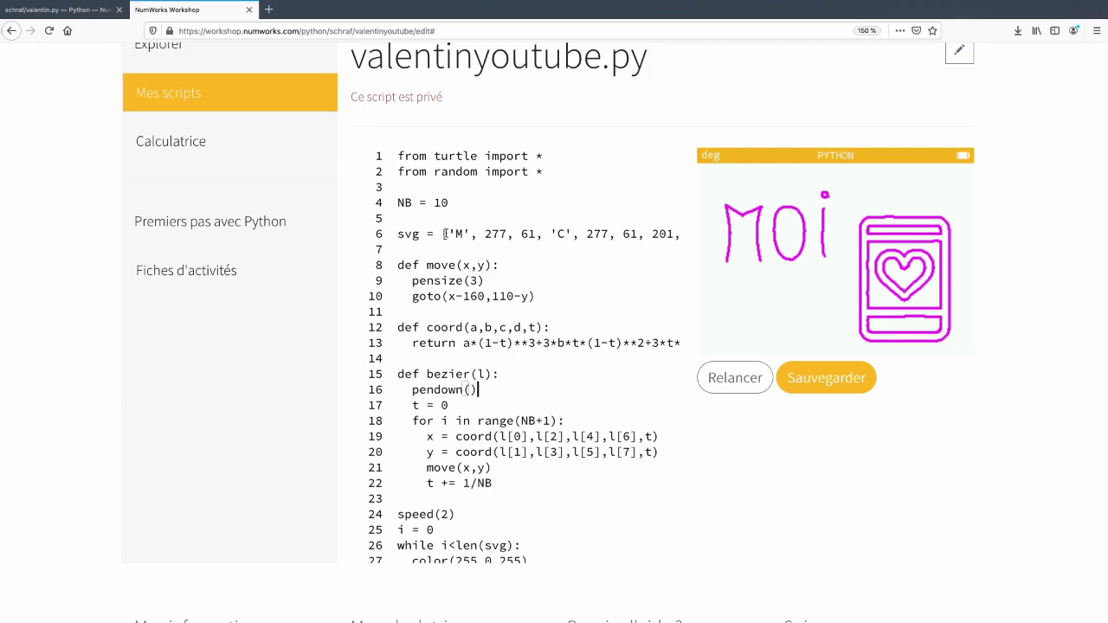
drag(448, 234, 611, 234)
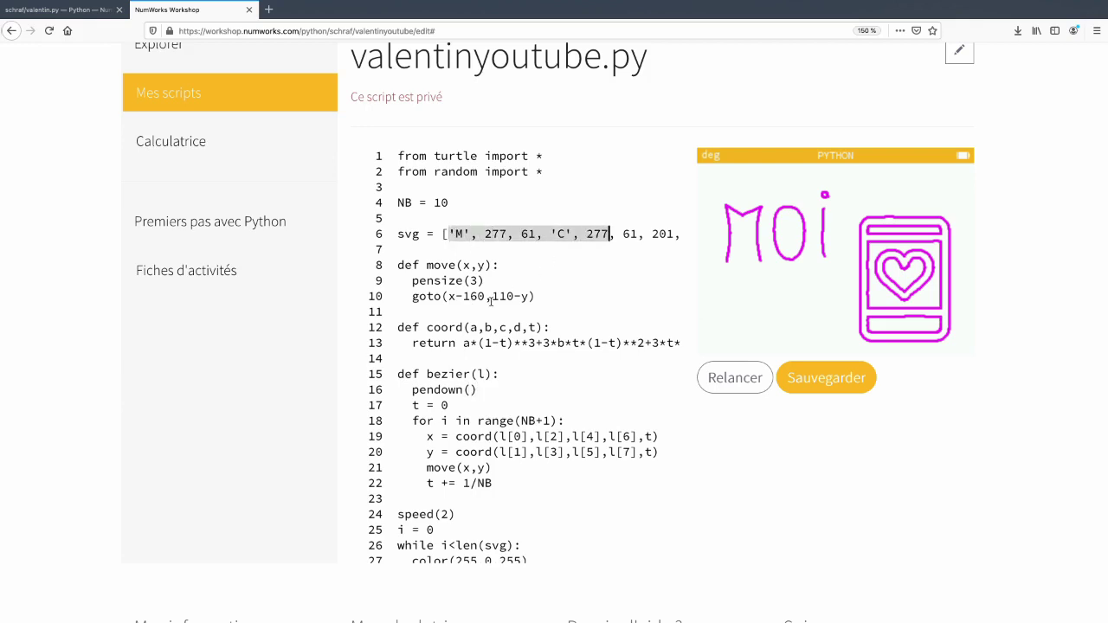